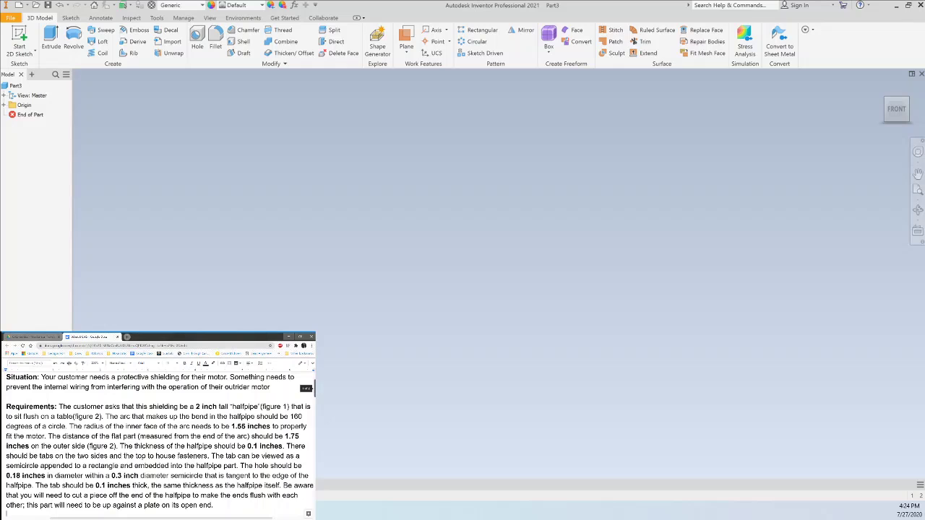
Start a new 2D sketch on the YZ plane
{"action": "mouse_move", "coordinate": [314, 386]}
{"action": "left_mouse_down"}
{"action": "mouse_move", "coordinate": [314, 475]}
{"action": "mouse_move", "coordinate": [314, 388]}
{"action": "left_mouse_up"}
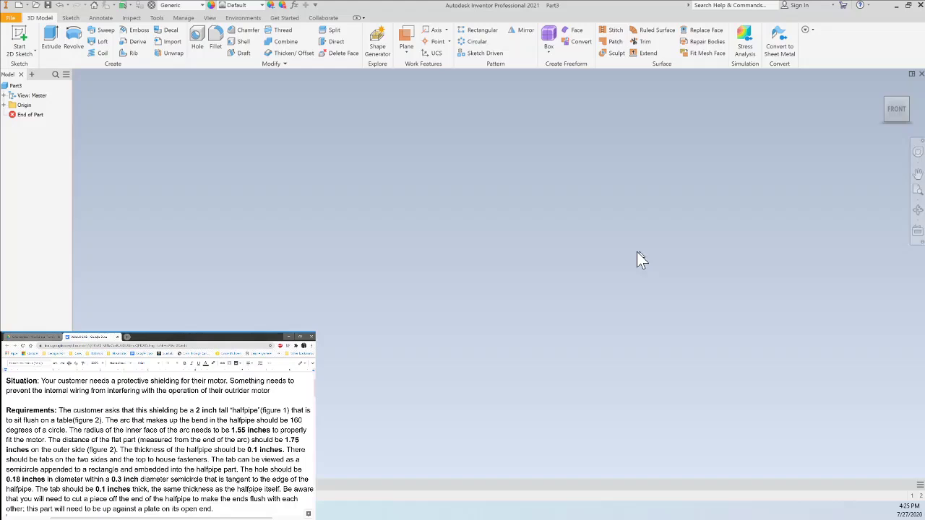
{"action": "left_click", "coordinate": [16, 40]}
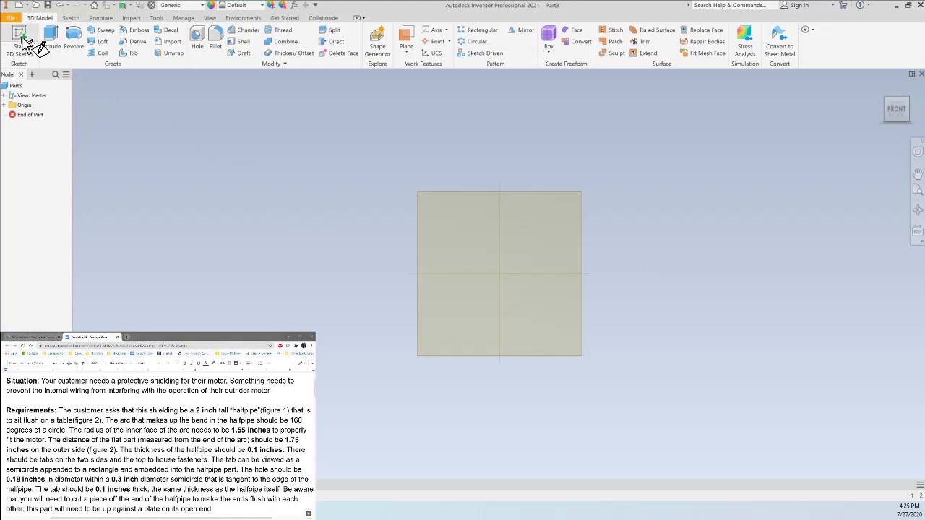
{"action": "left_click", "coordinate": [426, 244]}
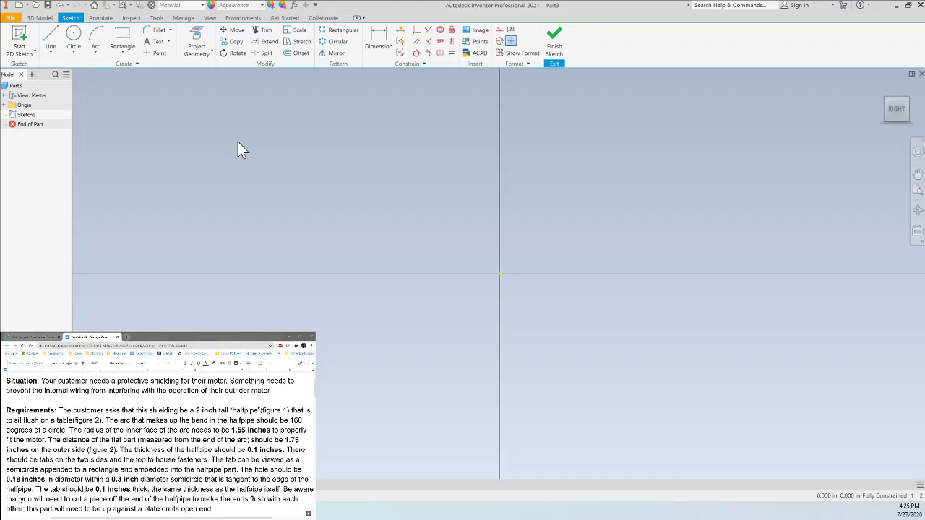
Draw a center-point arc at the origin with radius 1.55 in and a 160° sweep
{"action": "left_click", "coordinate": [98, 49]}
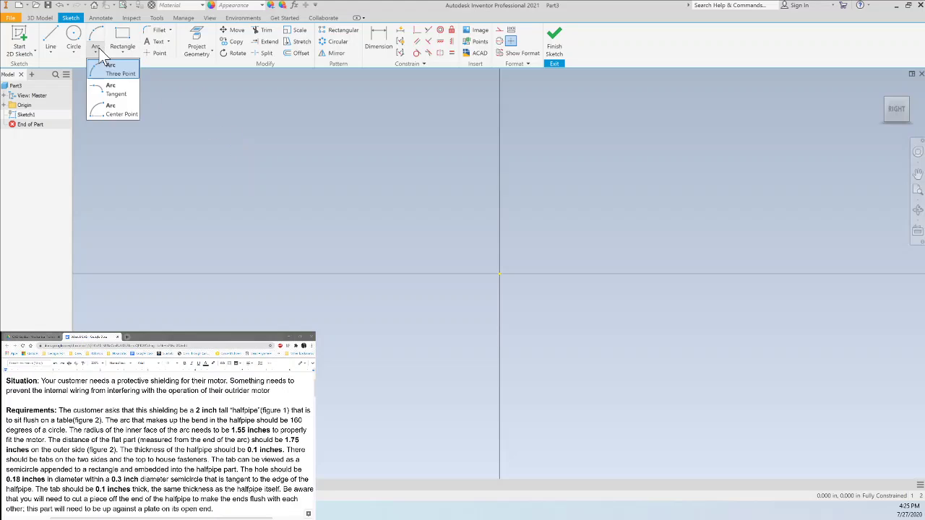
{"action": "left_click", "coordinate": [108, 110]}
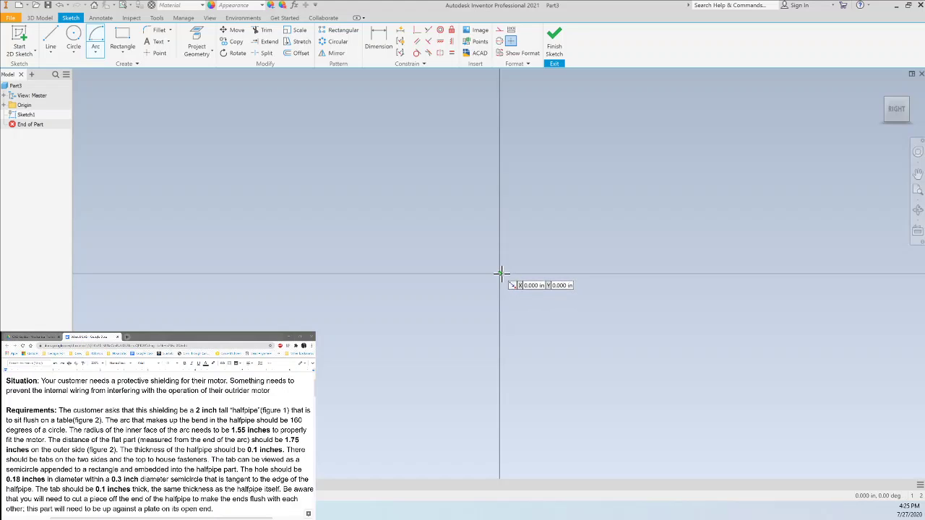
{"action": "left_click", "coordinate": [500, 273]}
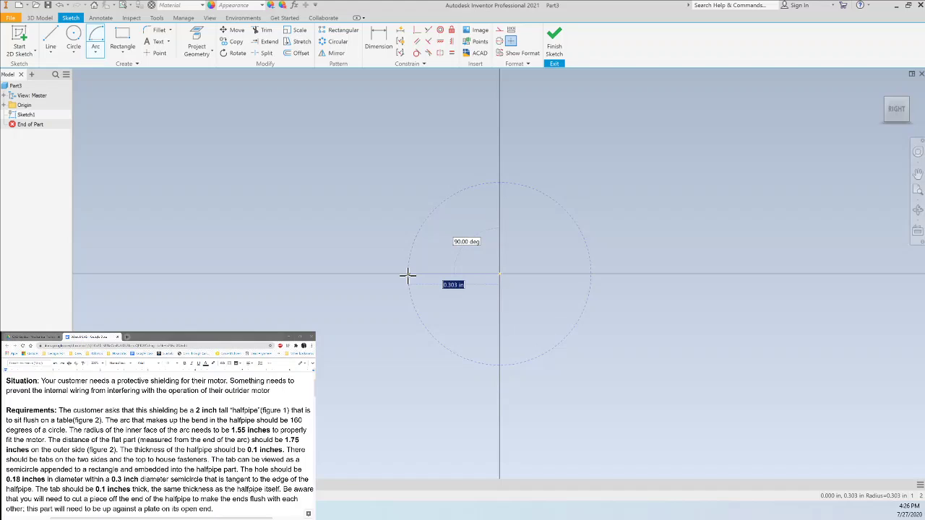
{"action": "type", "text": "1.55"}
{"action": "key", "text": "Return"}
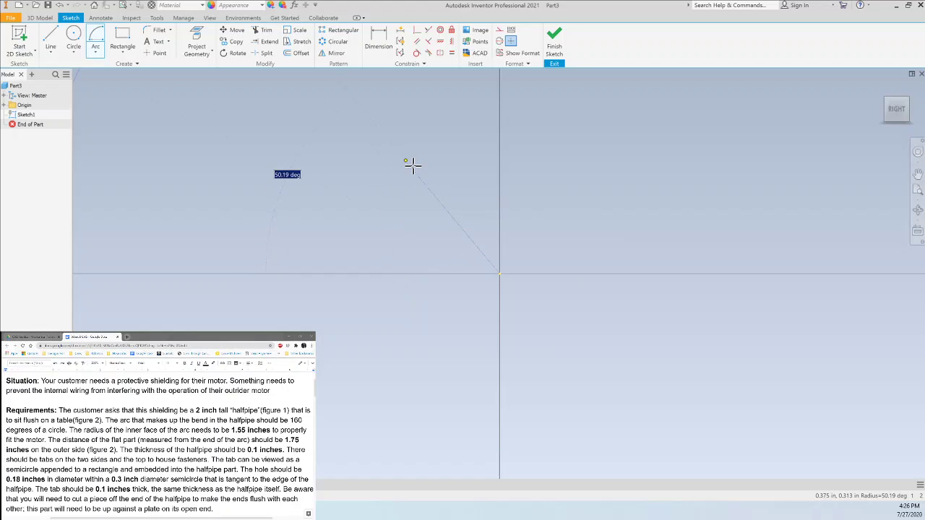
{"action": "type", "text": "160"}
{"action": "key", "text": "Return"}
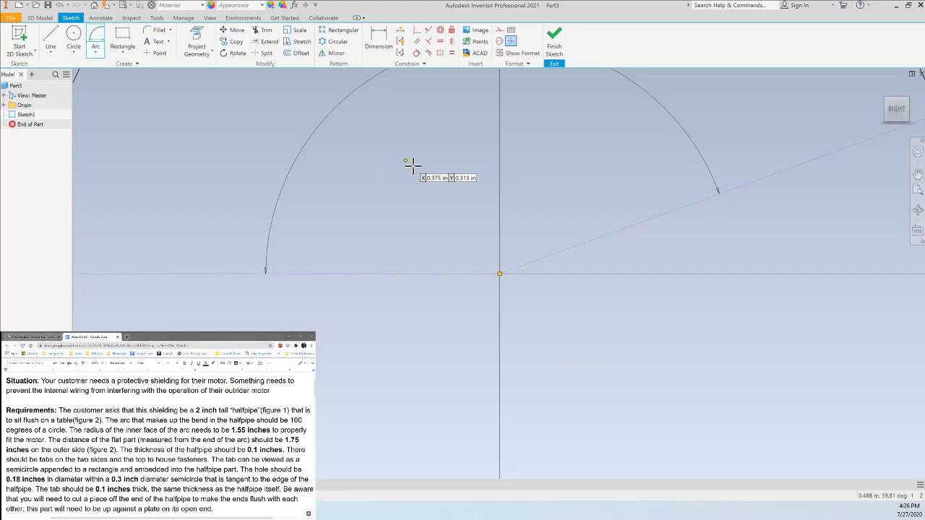
{"action": "scroll", "coordinate": [412, 165], "scroll_direction": "down", "scroll_amount": 3}
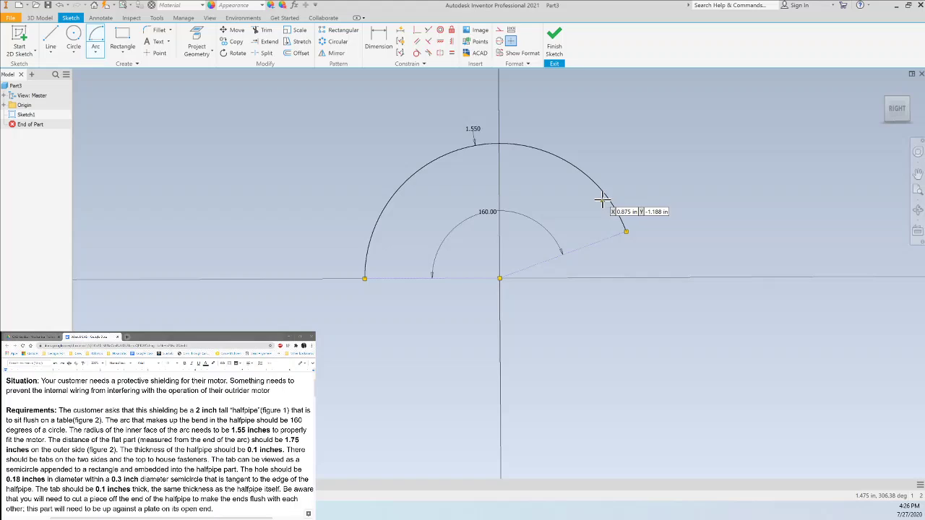
{"action": "key", "text": "Escape"}
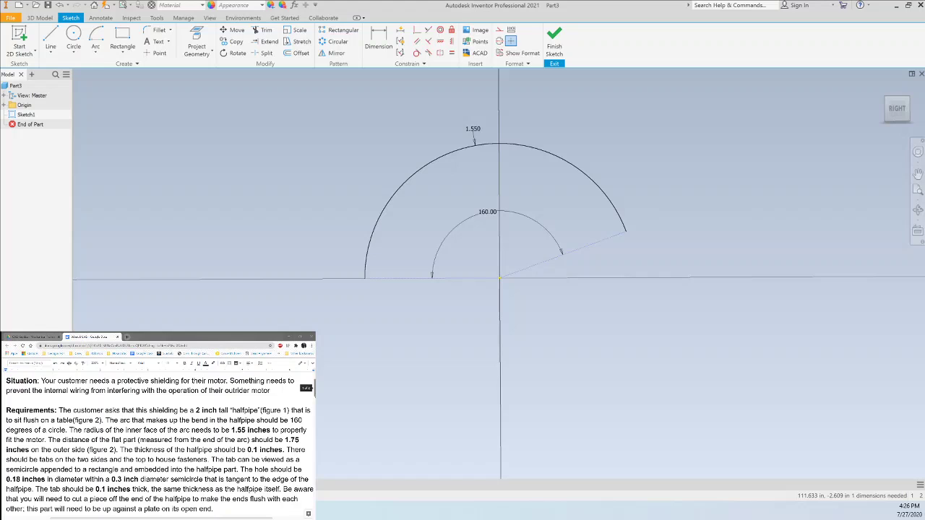
{"action": "left_click_drag", "start_coordinate": [307, 388], "coordinate": [304, 476]}
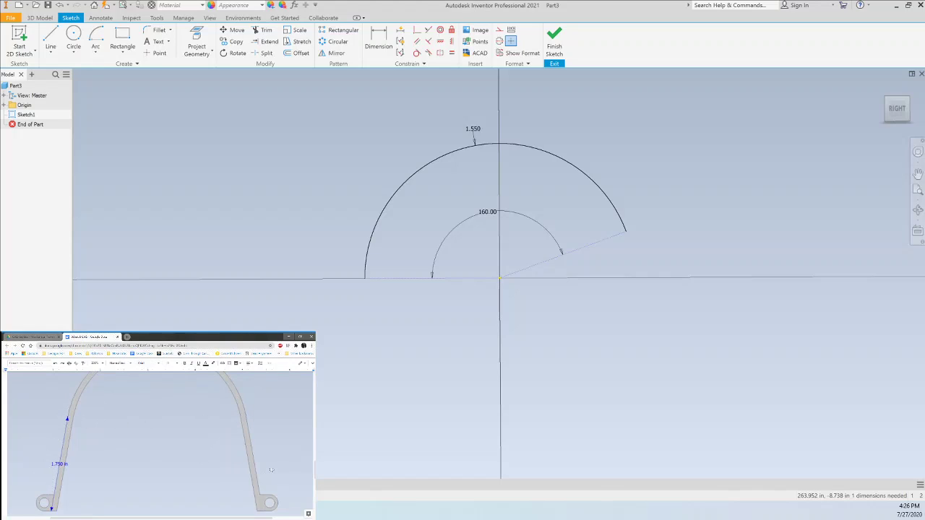
{"action": "left_click_drag", "start_coordinate": [307, 474], "coordinate": [305, 389]}
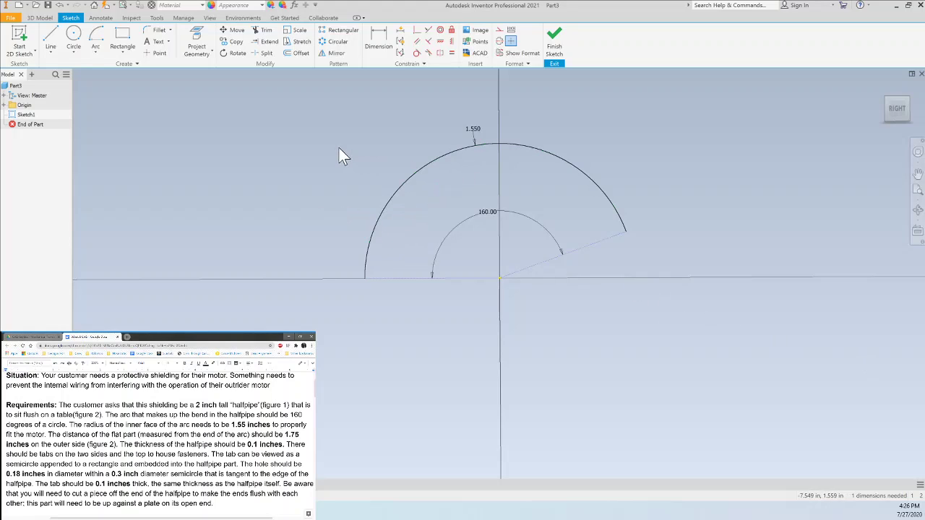
{"action": "left_click", "coordinate": [97, 38]}
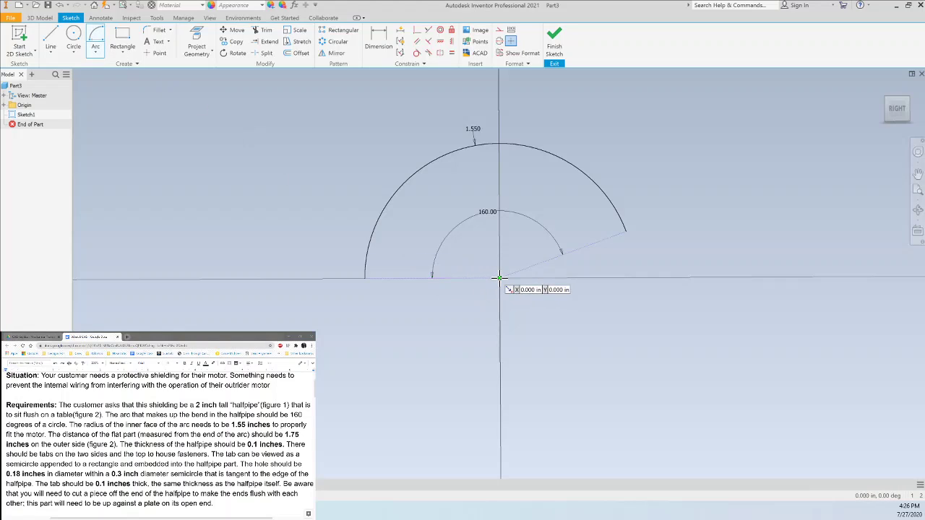
Draw a second origin-centered arc of radius 1.65 in spanning 160°
{"action": "left_click", "coordinate": [499, 278]}
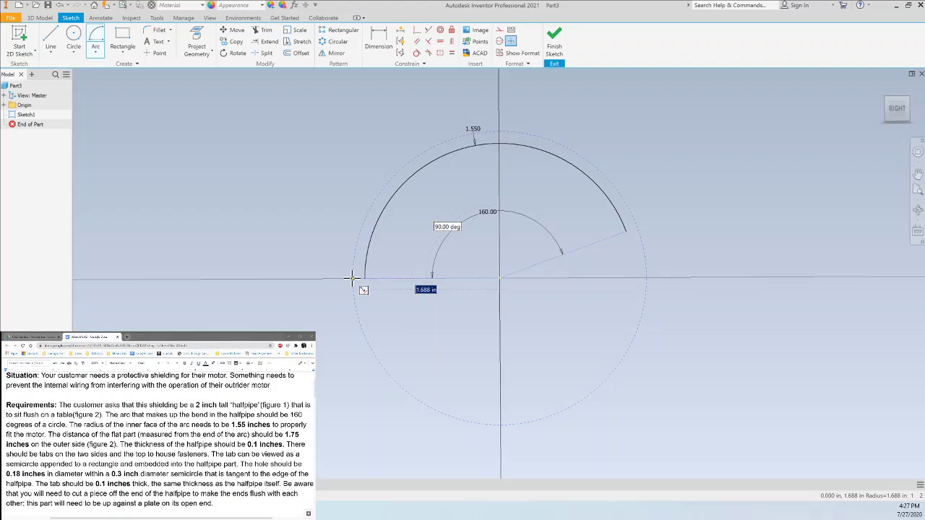
{"action": "type", "text": "1.65"}
{"action": "key", "text": "Return"}
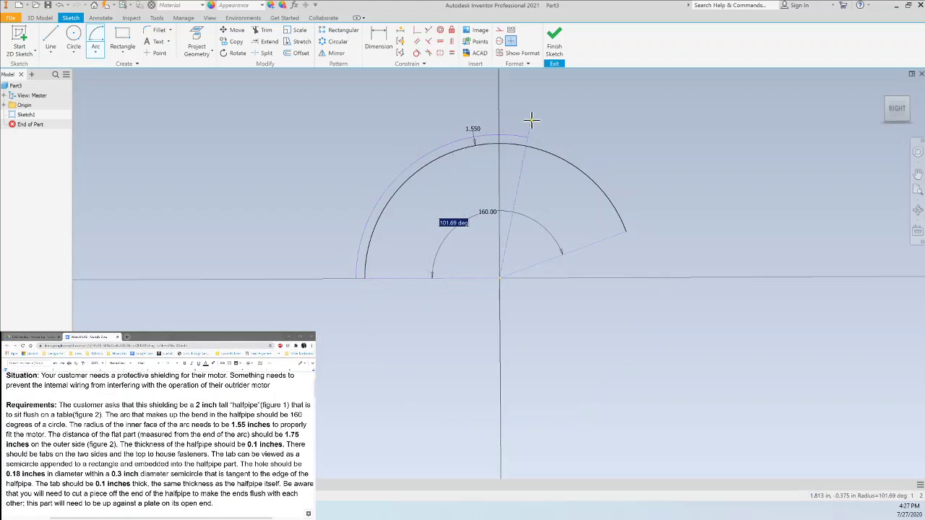
{"action": "type", "text": "160"}
{"action": "key", "text": "Return"}
{"action": "key", "text": "Escape"}
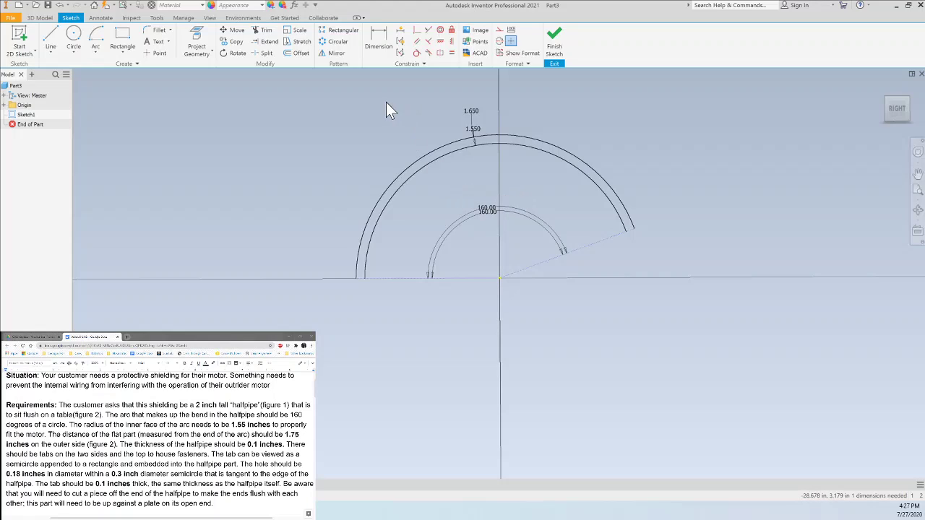
Draw a 0.5 in horizontal construction line from the origin
{"action": "left_click", "coordinate": [50, 36]}
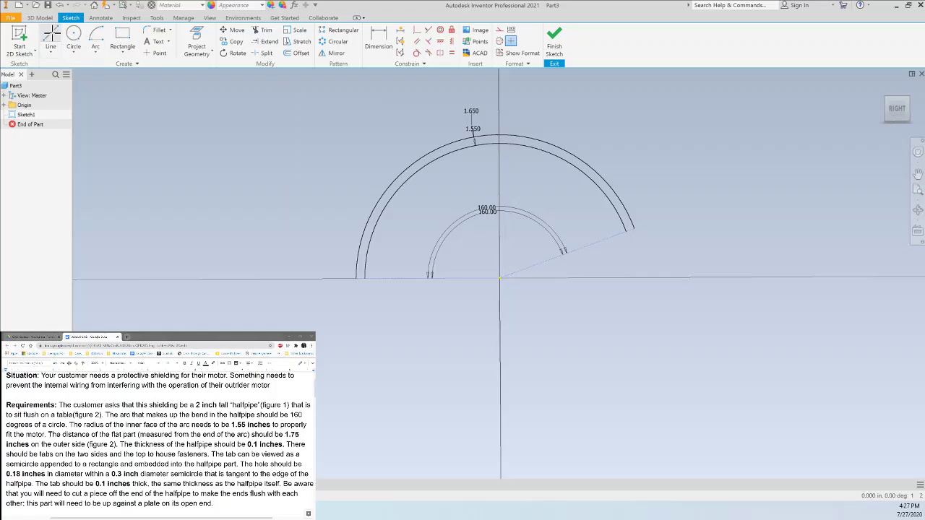
{"action": "left_click", "coordinate": [500, 277]}
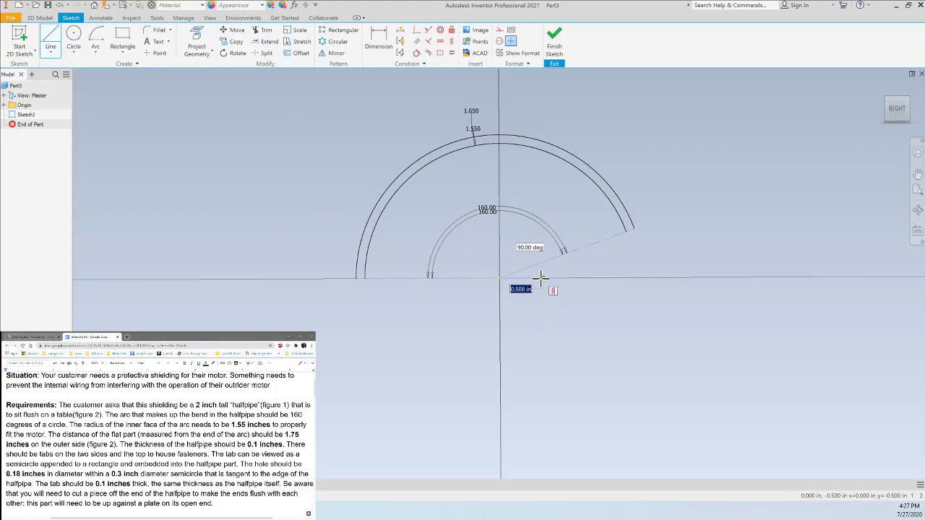
{"action": "key", "text": "Return"}
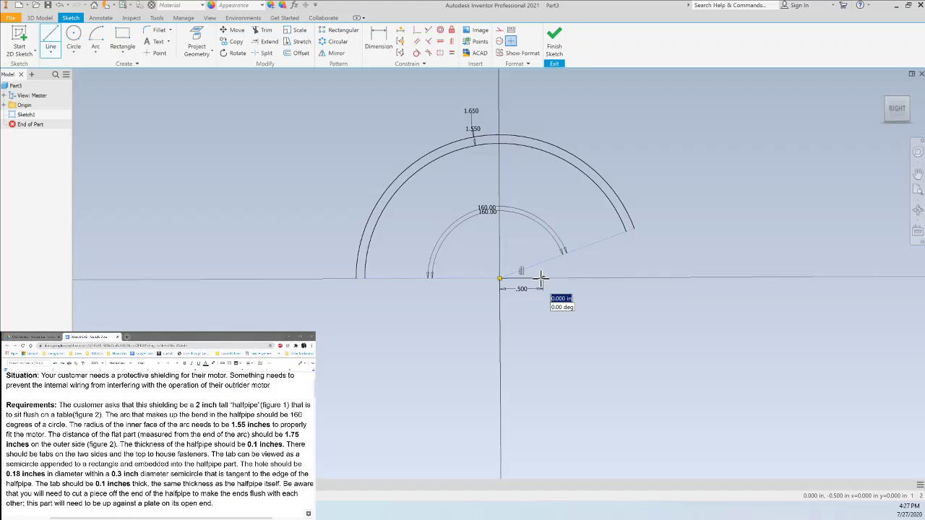
{"action": "key", "text": "Escape"}
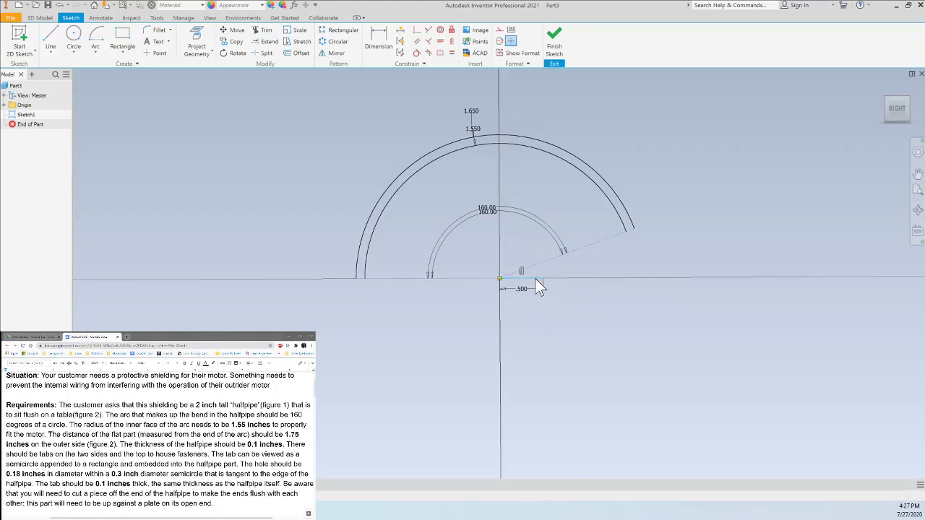
{"action": "right_click", "coordinate": [536, 279]}
{"action": "left_click", "coordinate": [571, 279]}
Dimension the angle between the reference line and the arcs' end to 10°
{"action": "left_click", "coordinate": [378, 41]}
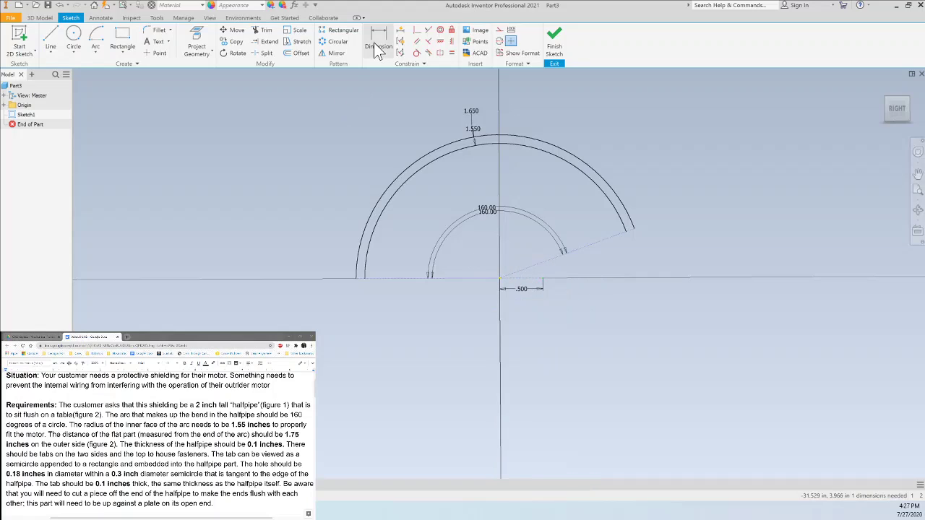
{"action": "left_click", "coordinate": [531, 279]}
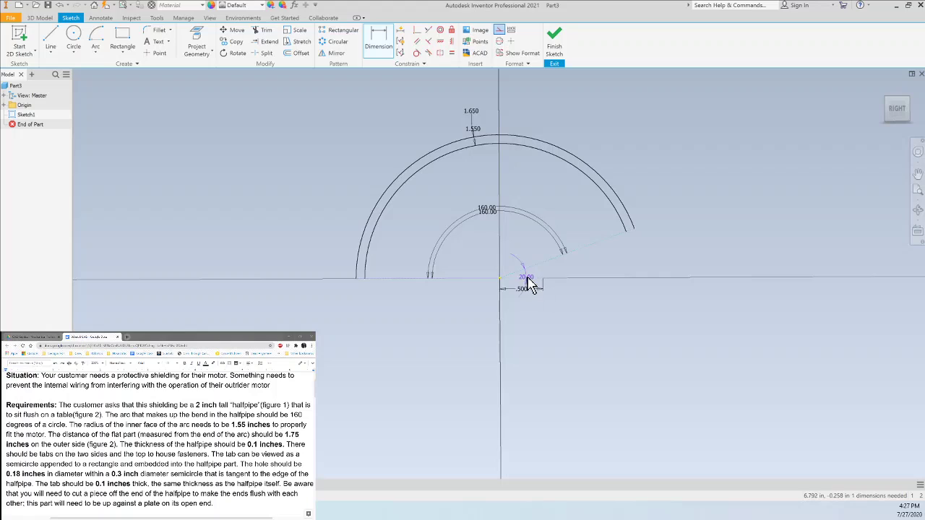
{"action": "left_click", "coordinate": [542, 263]}
{"action": "left_click", "coordinate": [582, 275]}
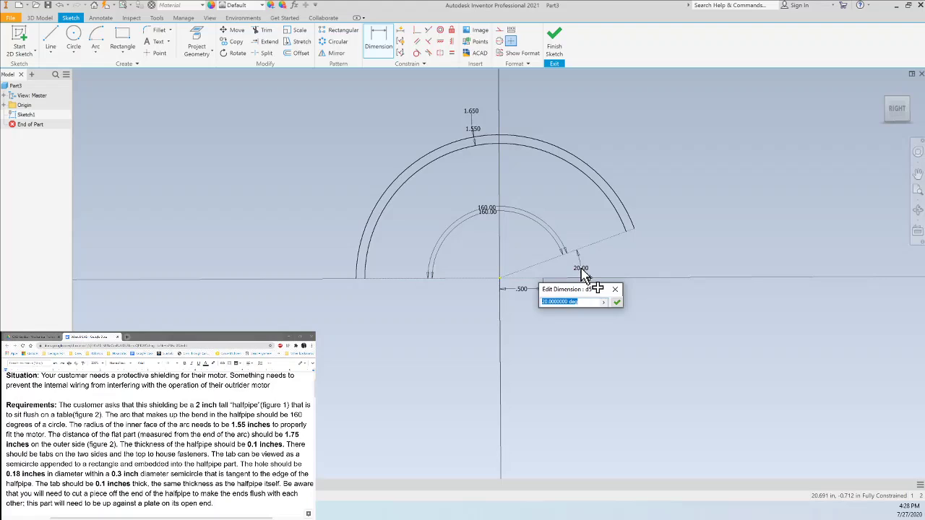
{"action": "type", "text": "1"}
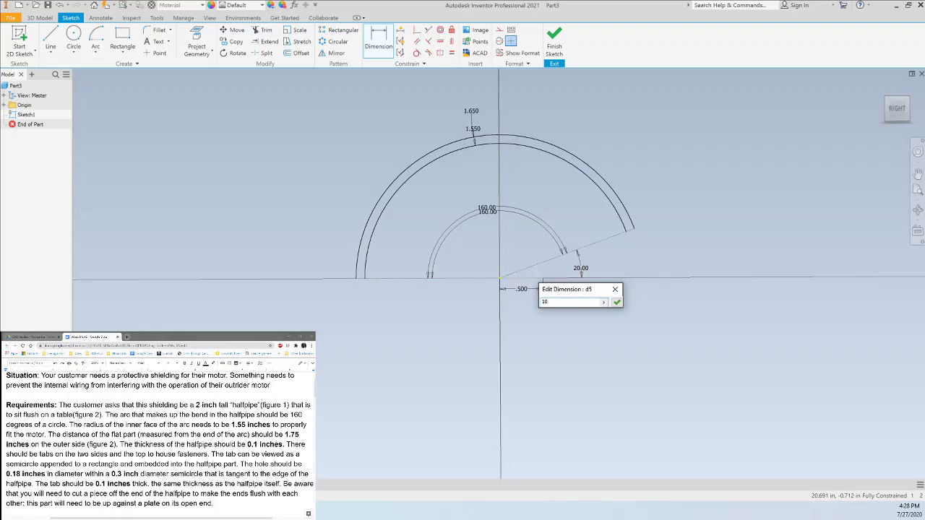
{"action": "type", "text": "0"}
{"action": "key", "text": "Return"}
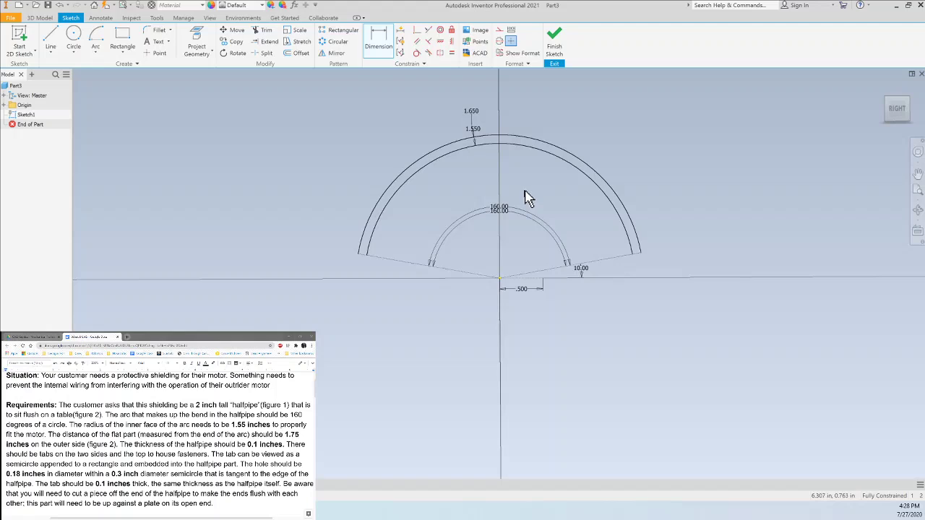
Draw a 1.75 in left leg line from the outer arc's end, tangent to the arc
{"action": "left_click", "coordinate": [56, 49]}
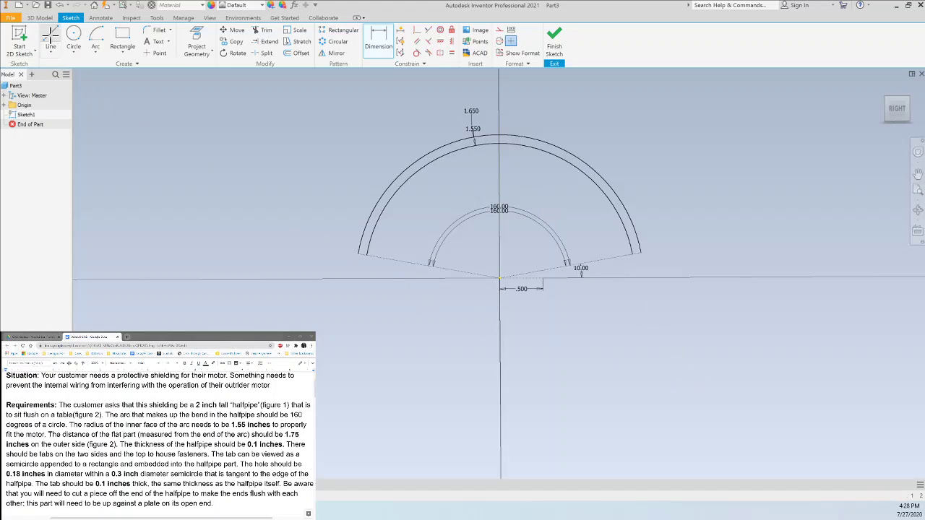
{"action": "left_click", "coordinate": [359, 255]}
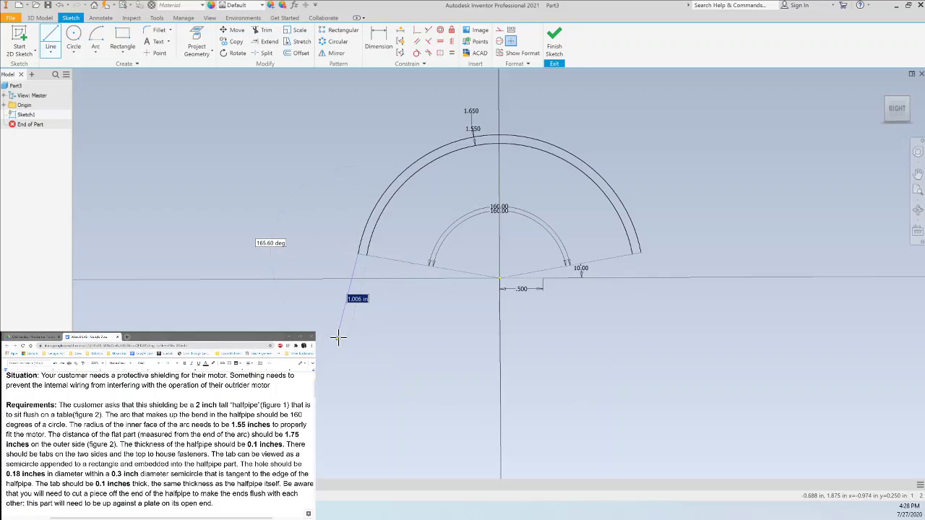
{"action": "type", "text": "1.75"}
{"action": "key", "text": "Return"}
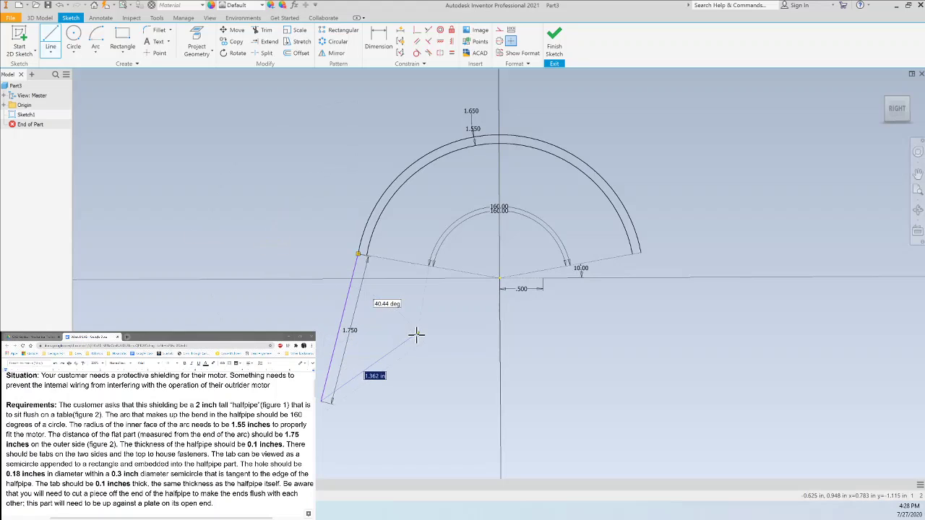
{"action": "key", "text": "Escape"}
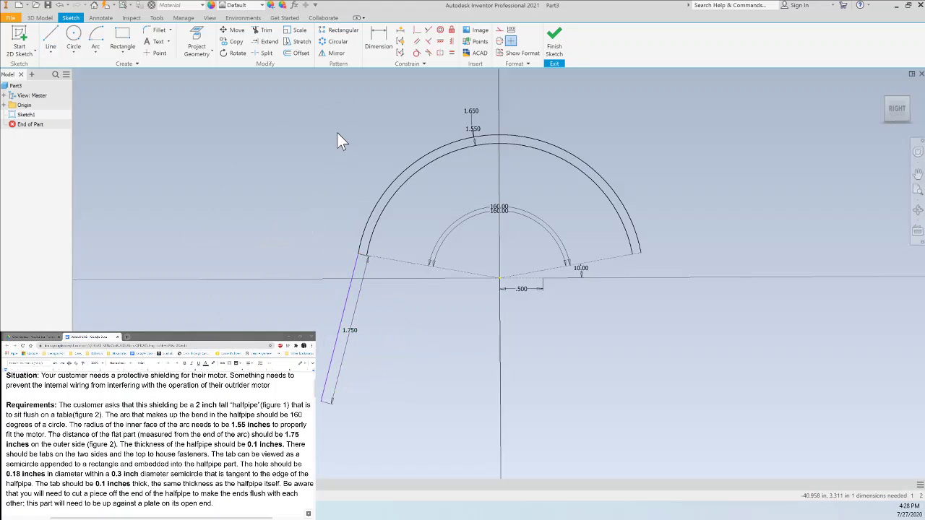
{"action": "left_click", "coordinate": [417, 53]}
{"action": "left_click", "coordinate": [355, 267]}
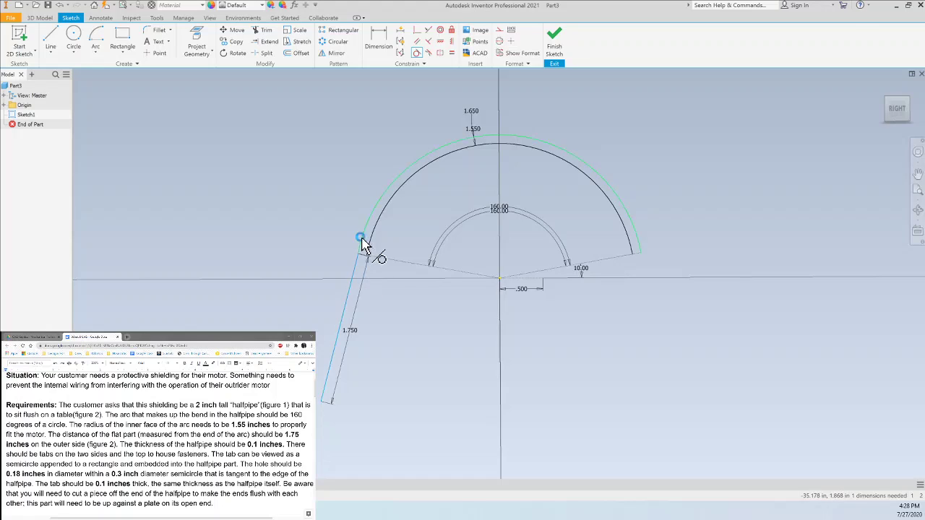
{"action": "left_click", "coordinate": [364, 241]}
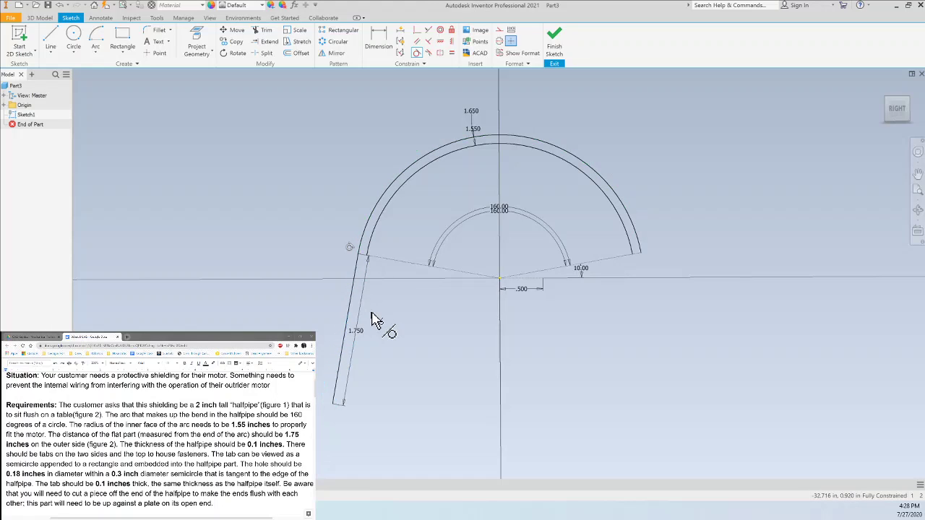
{"action": "key", "text": "Escape"}
Draw the matching 1.75 in inner left leg line from the inner arc's end
{"action": "left_click", "coordinate": [50, 39]}
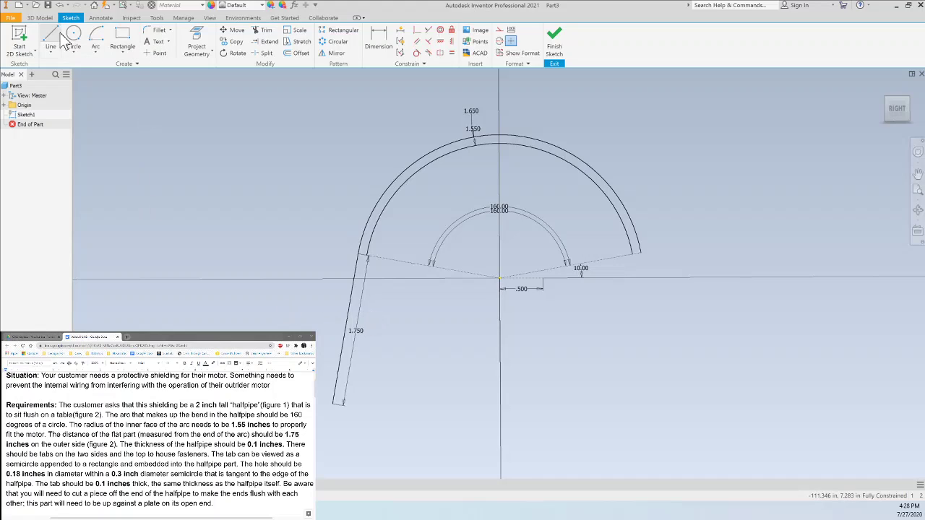
{"action": "left_click", "coordinate": [367, 257]}
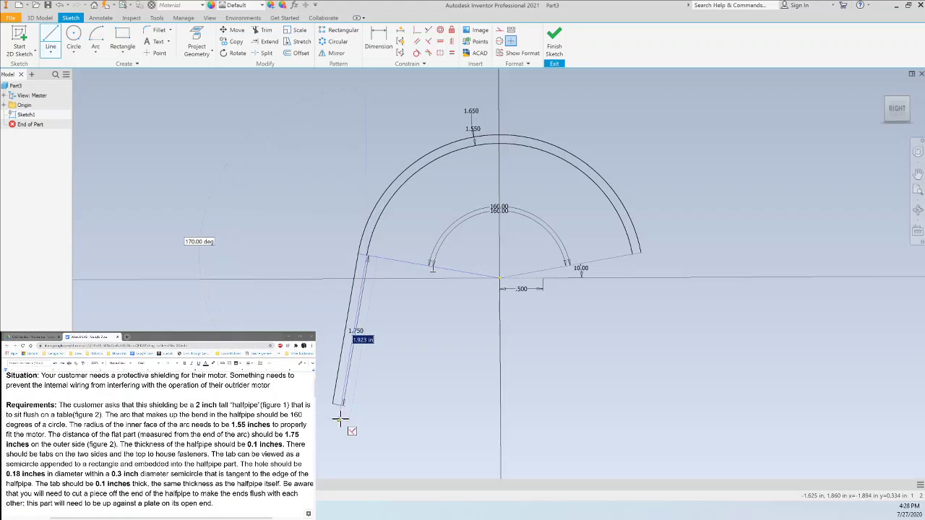
{"action": "type", "text": "1.75"}
{"action": "key", "text": "Return"}
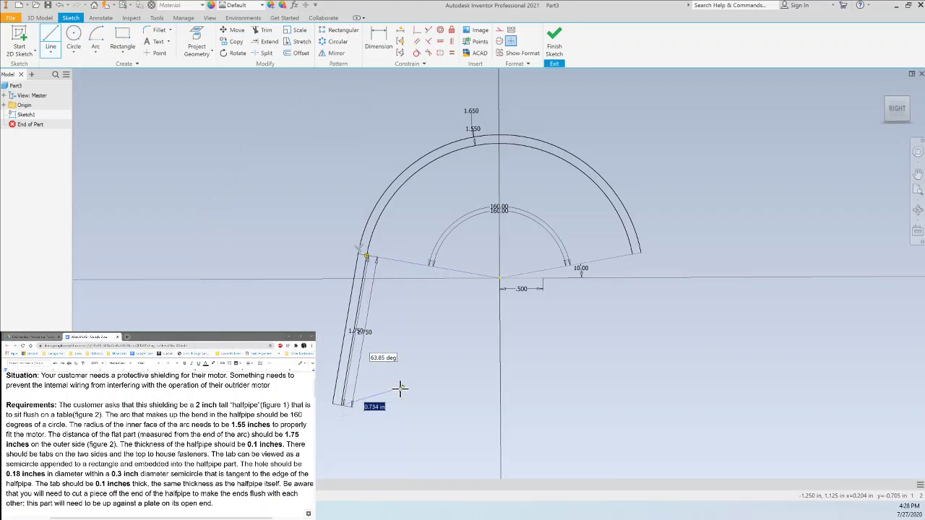
{"action": "key", "text": "Escape"}
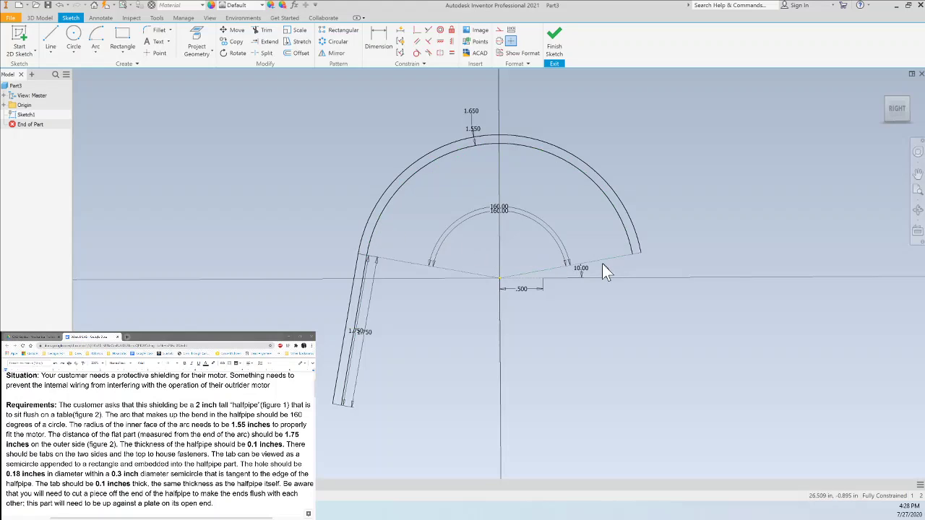
Draw a 1.75 in right leg line from the outer arc's end, tangent to the arc
{"action": "left_click", "coordinate": [51, 38]}
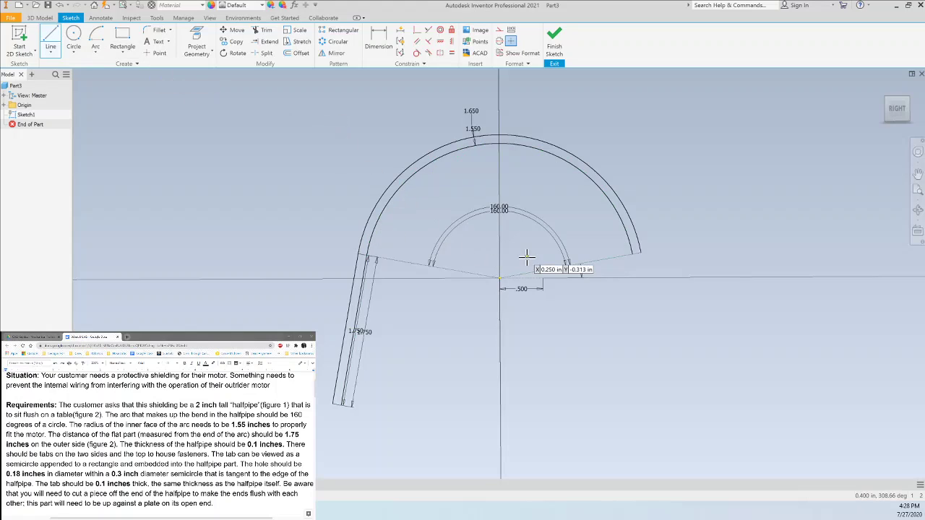
{"action": "left_click", "coordinate": [641, 254]}
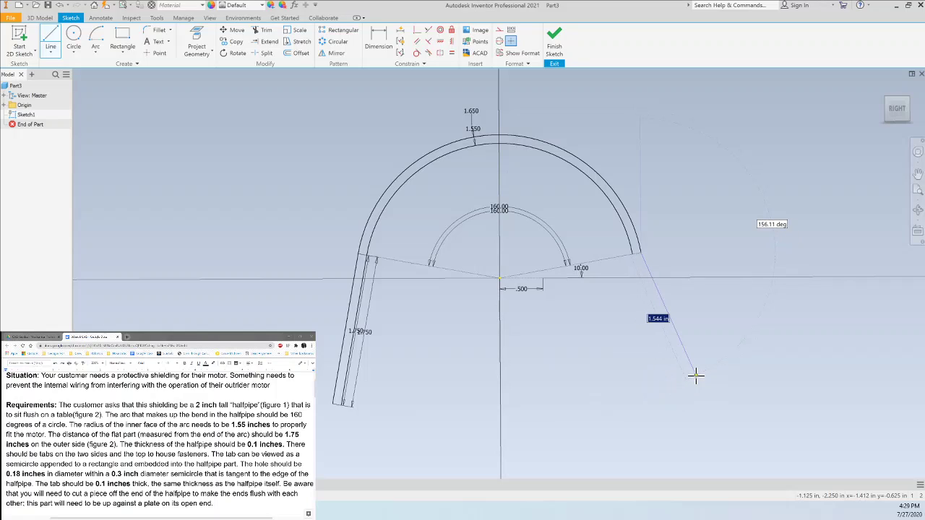
{"action": "type", "text": "1.75"}
{"action": "key", "text": "Return"}
{"action": "key", "text": "Escape"}
{"action": "left_click", "coordinate": [417, 53]}
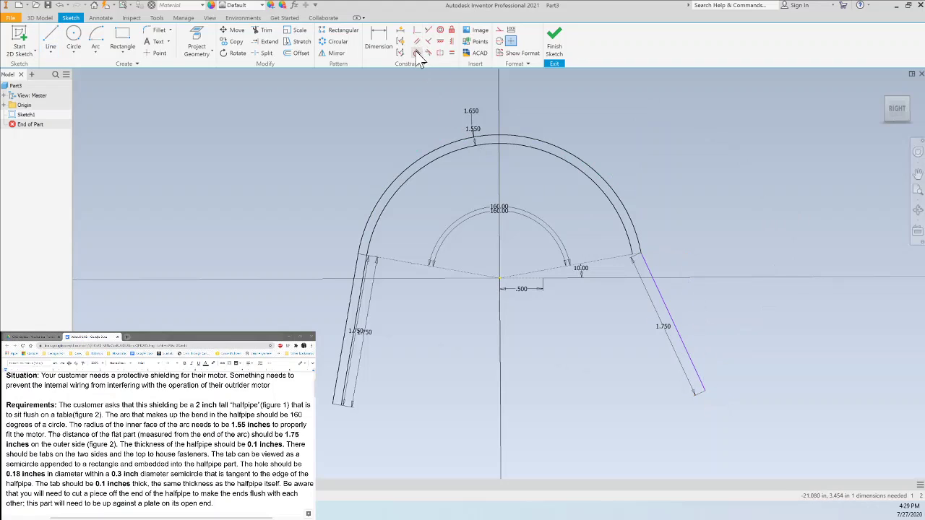
{"action": "left_click", "coordinate": [648, 274]}
{"action": "left_click", "coordinate": [639, 250]}
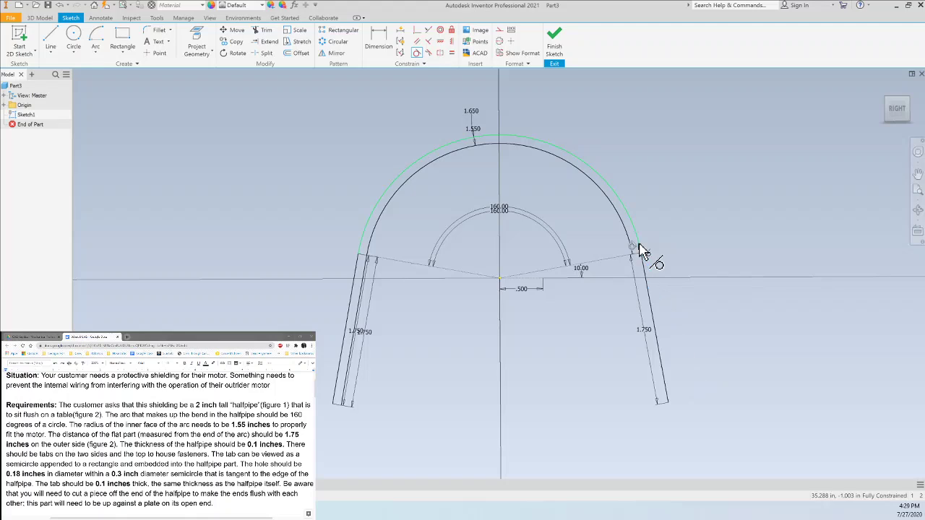
Draw the matching 1.75 in inner right leg line from the inner arc's end
{"action": "left_click", "coordinate": [51, 40]}
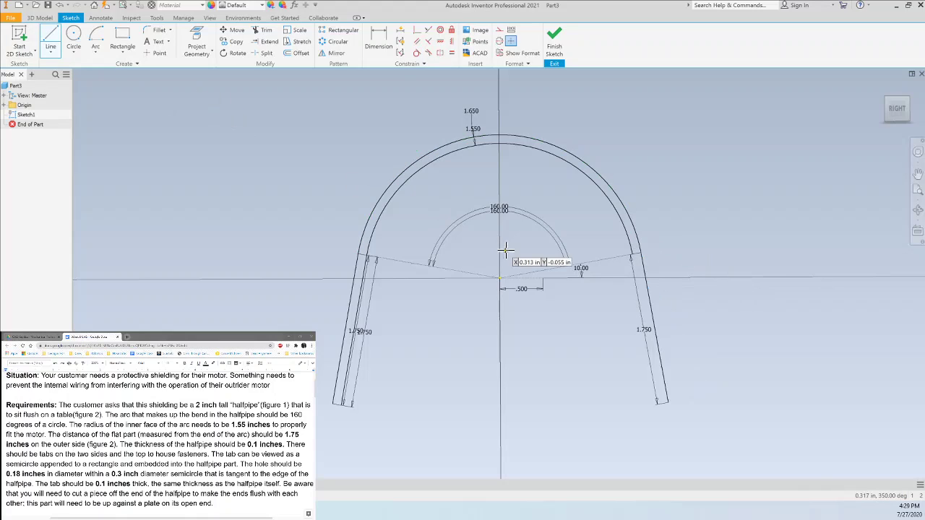
{"action": "left_click", "coordinate": [633, 253]}
{"action": "left_click", "coordinate": [667, 400]}
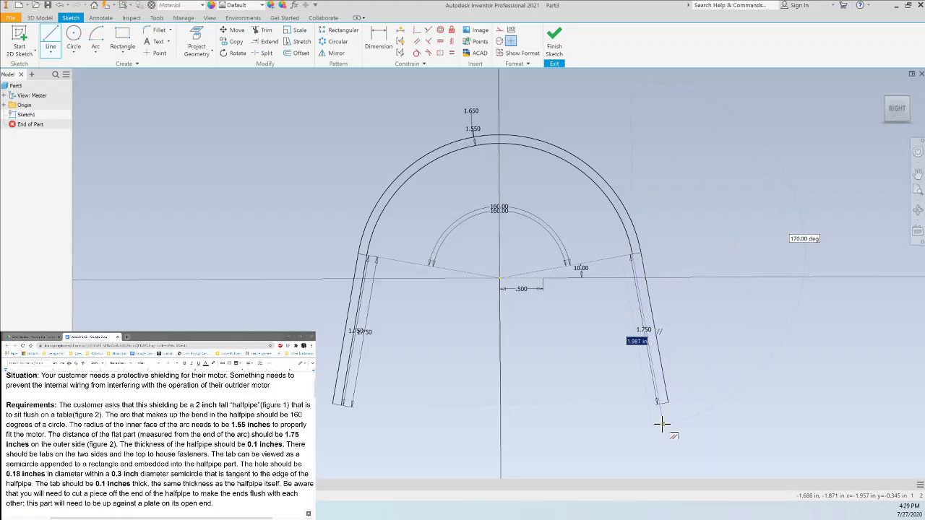
{"action": "type", "text": "1.75"}
{"action": "key", "text": "Return"}
{"action": "key", "text": "Escape"}
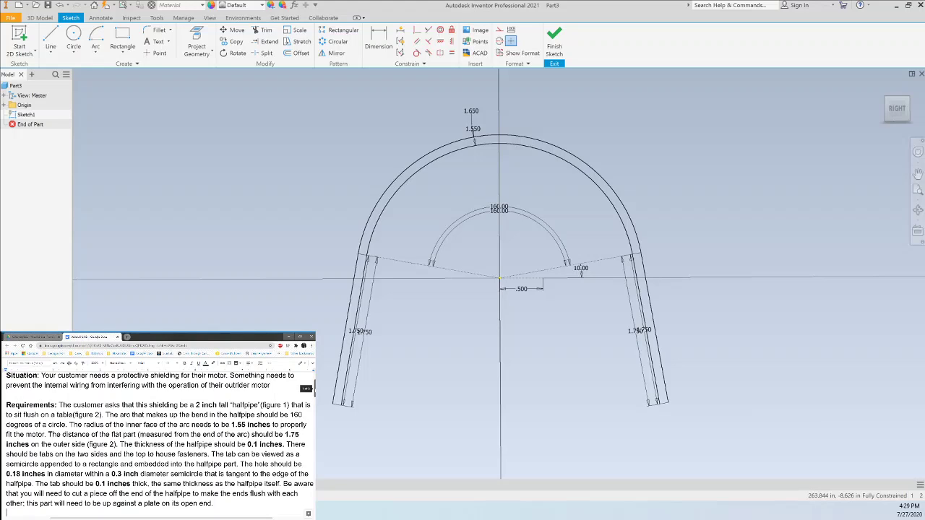
Check the requirements note on flush ends, then drag the inner left leg line off to the left
{"action": "scroll", "coordinate": [305, 451], "scroll_direction": "down", "scroll_amount": 10}
{"action": "scroll", "coordinate": [304, 450], "scroll_direction": "down", "scroll_amount": 5}
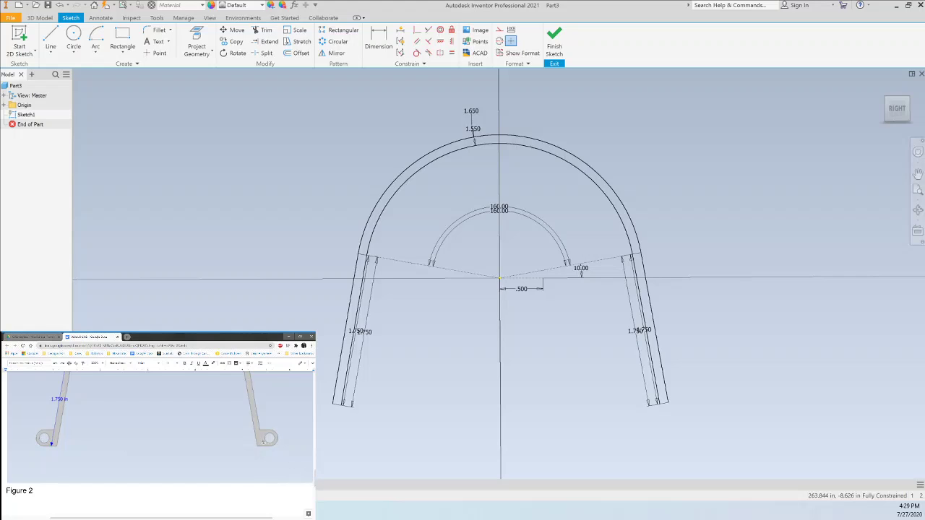
{"action": "left_click_drag", "start_coordinate": [313, 478], "coordinate": [313, 388]}
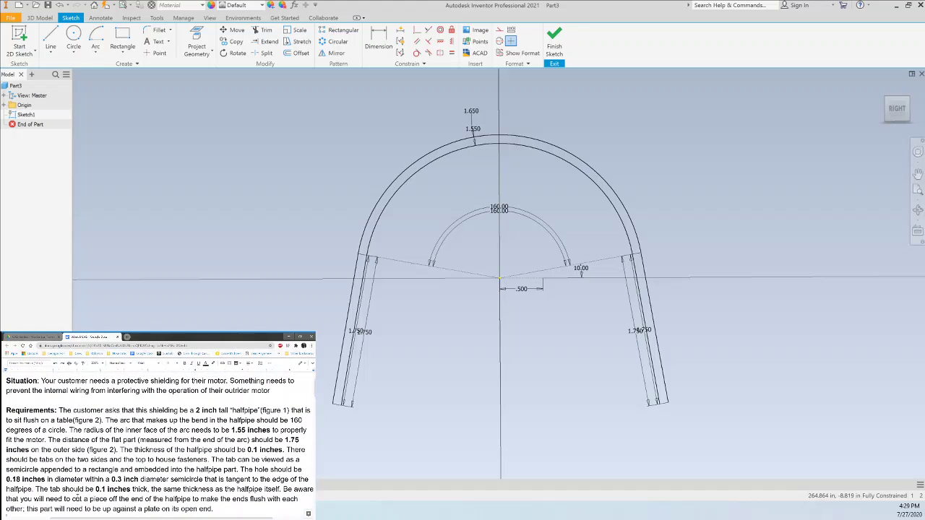
{"action": "left_click_drag", "start_coordinate": [75, 499], "coordinate": [146, 498]}
{"action": "left_click", "coordinate": [84, 460]}
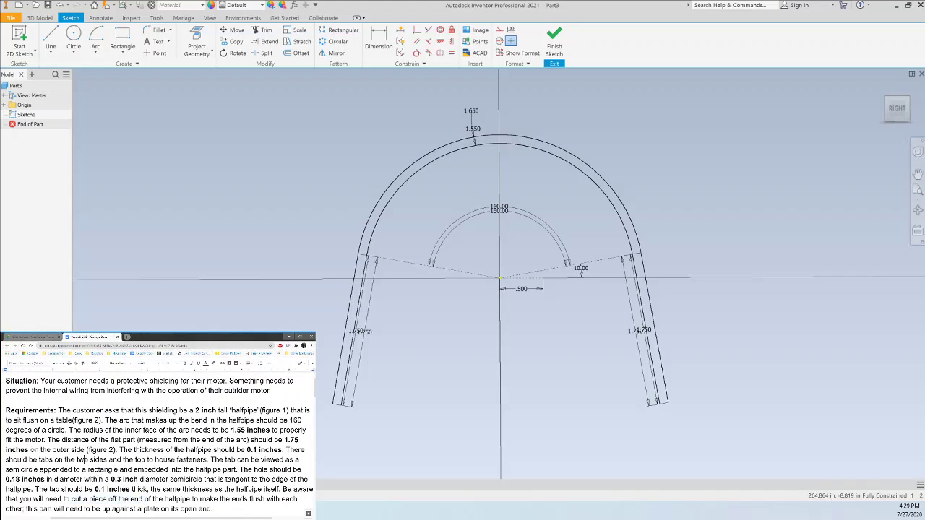
{"action": "left_click", "coordinate": [446, 402]}
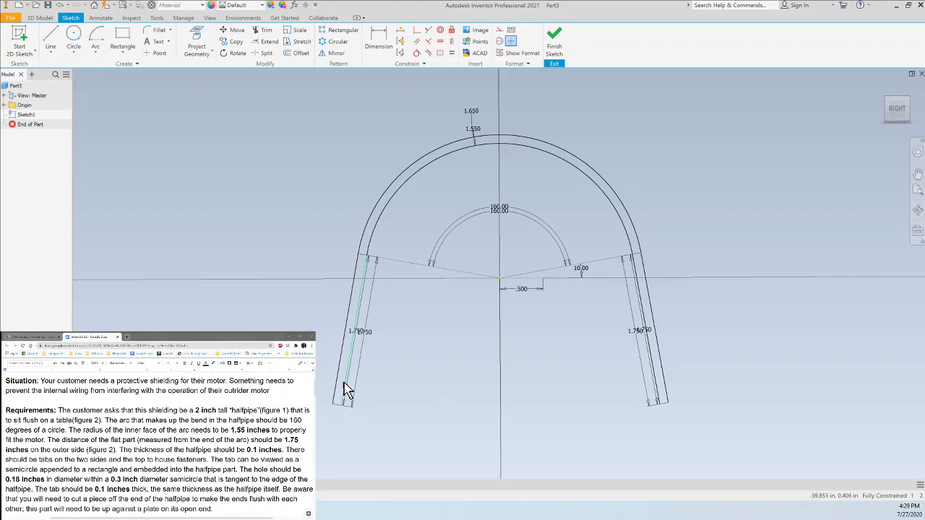
{"action": "scroll", "coordinate": [345, 387], "scroll_direction": "down", "scroll_amount": 3}
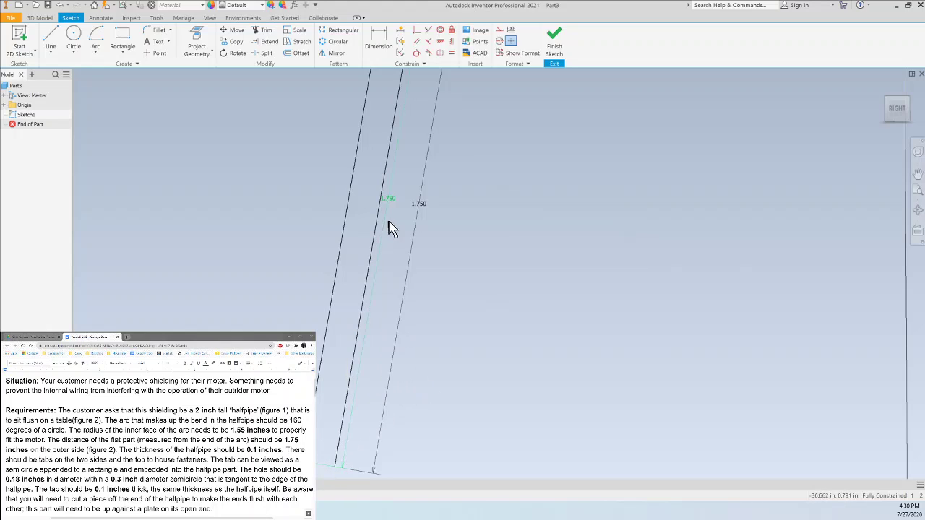
{"action": "mouse_move", "coordinate": [394, 223]}
{"action": "left_mouse_down"}
{"action": "mouse_move", "coordinate": [399, 214]}
{"action": "mouse_move", "coordinate": [268, 213]}
{"action": "left_mouse_up"}
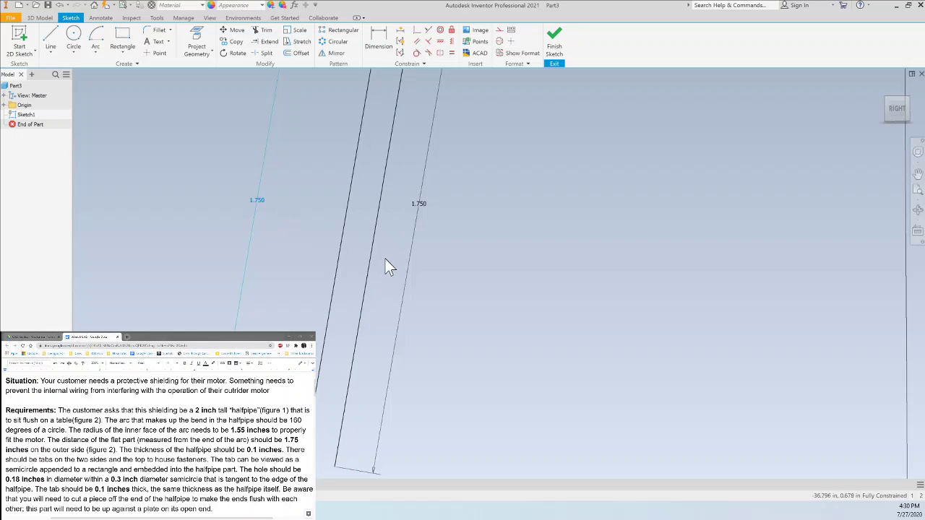
Close the bottom of the left leg with a short cap line
{"action": "left_click", "coordinate": [385, 259]}
{"action": "right_click", "coordinate": [418, 204]}
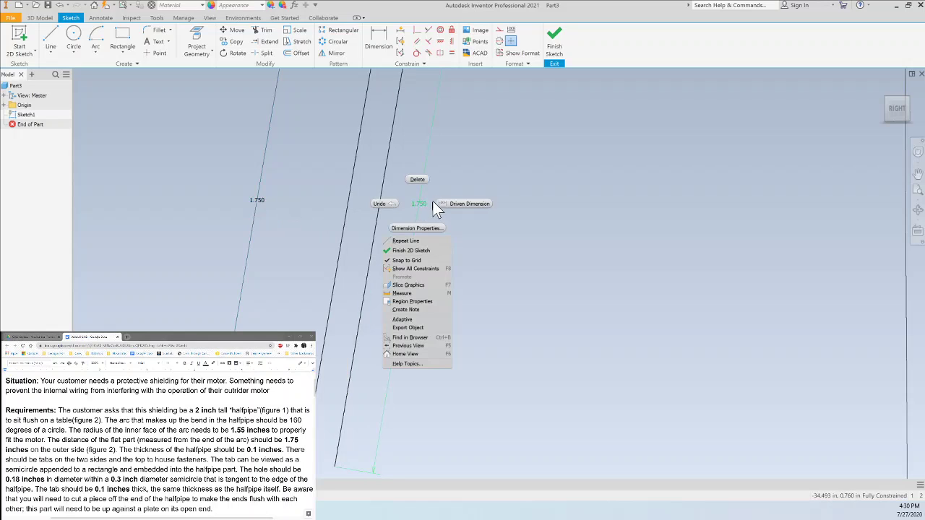
{"action": "key", "text": "Escape"}
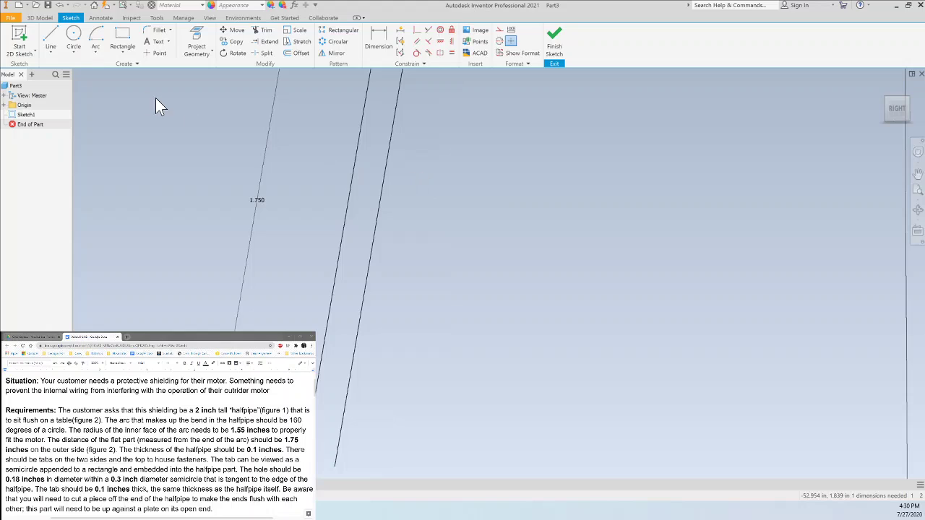
{"action": "left_click", "coordinate": [50, 39]}
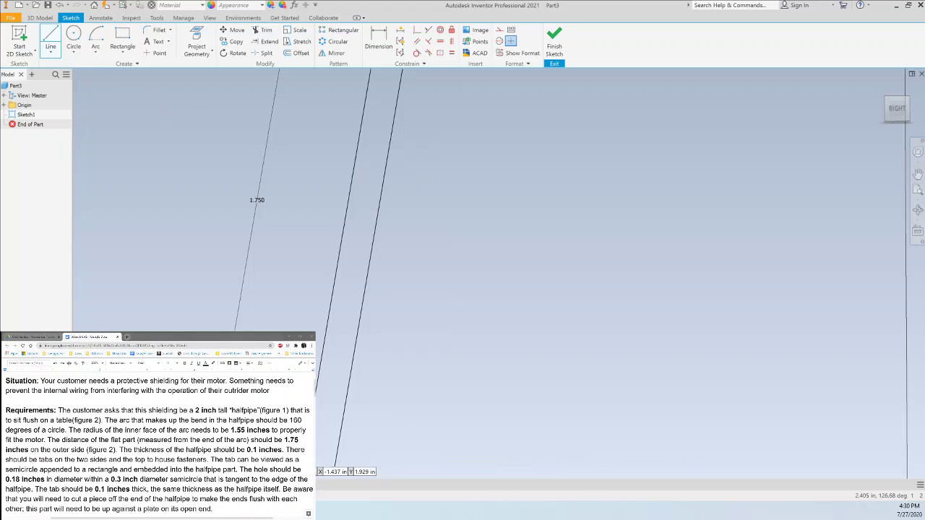
{"action": "left_click", "coordinate": [333, 461]}
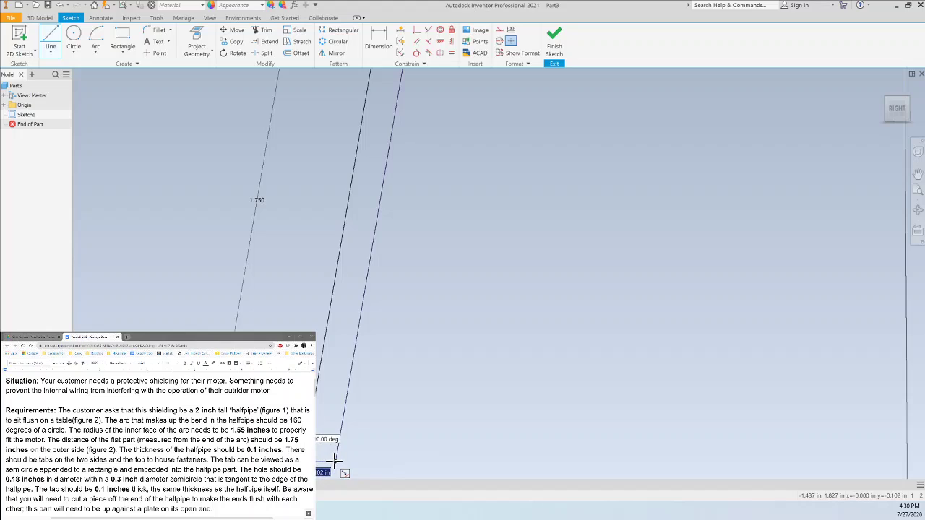
{"action": "left_click", "coordinate": [335, 461]}
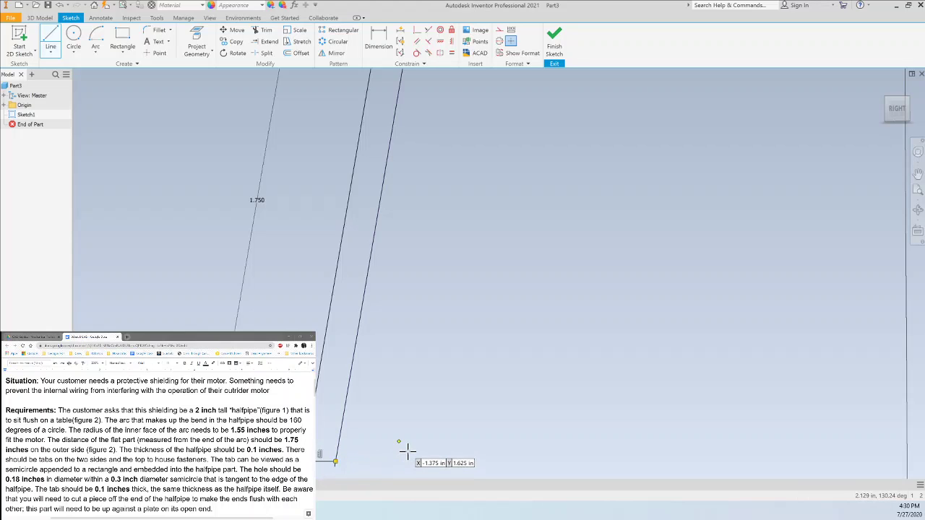
{"action": "key", "text": "Escape"}
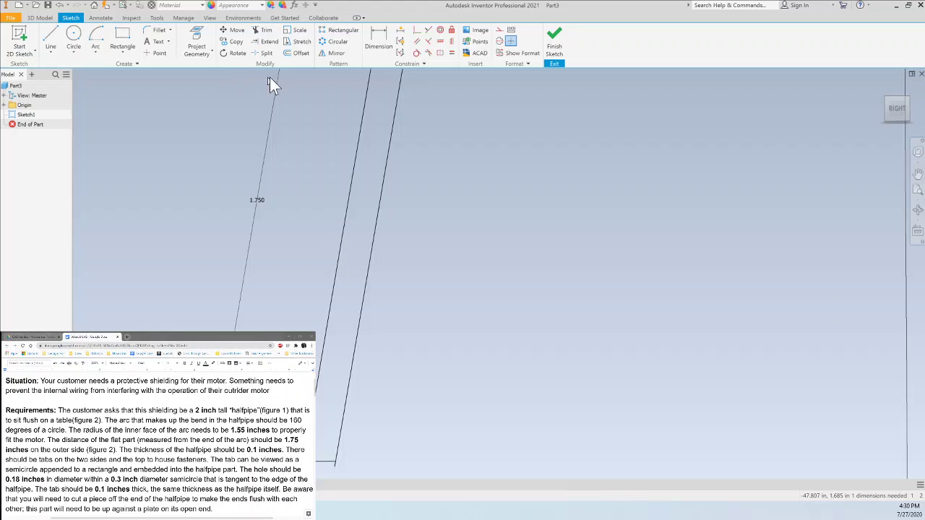
Trim the excess leg line segments, then undo the trim to restore lost geometry
{"action": "left_click", "coordinate": [271, 31]}
{"action": "left_click", "coordinate": [335, 470]}
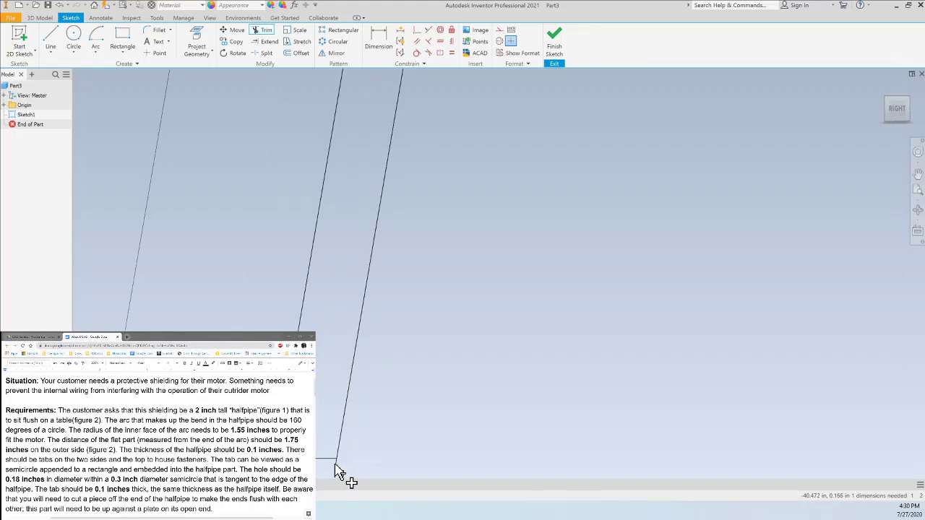
{"action": "left_click", "coordinate": [335, 470]}
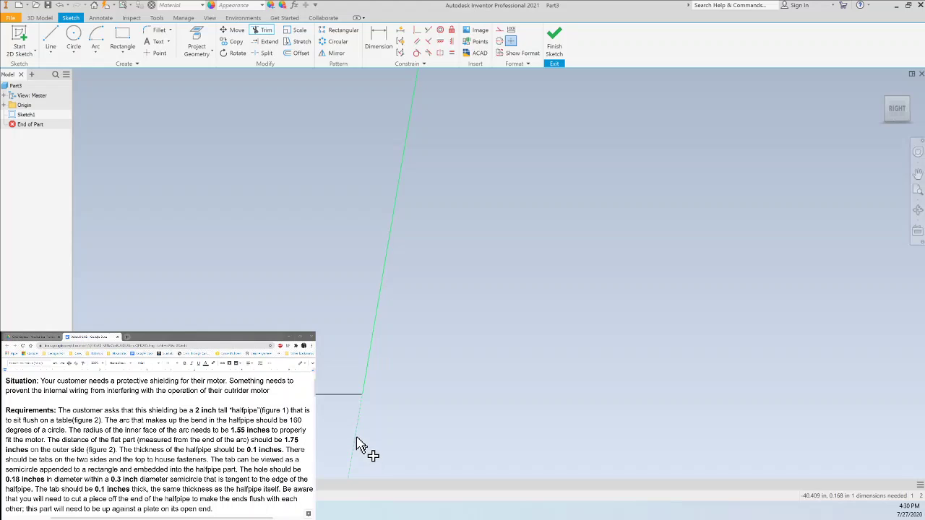
{"action": "left_click", "coordinate": [357, 438]}
{"action": "key", "text": "ctrl+z"}
{"action": "key", "text": "ctrl+z"}
{"action": "key", "text": "ctrl+z"}
{"action": "key", "text": "ctrl+z"}
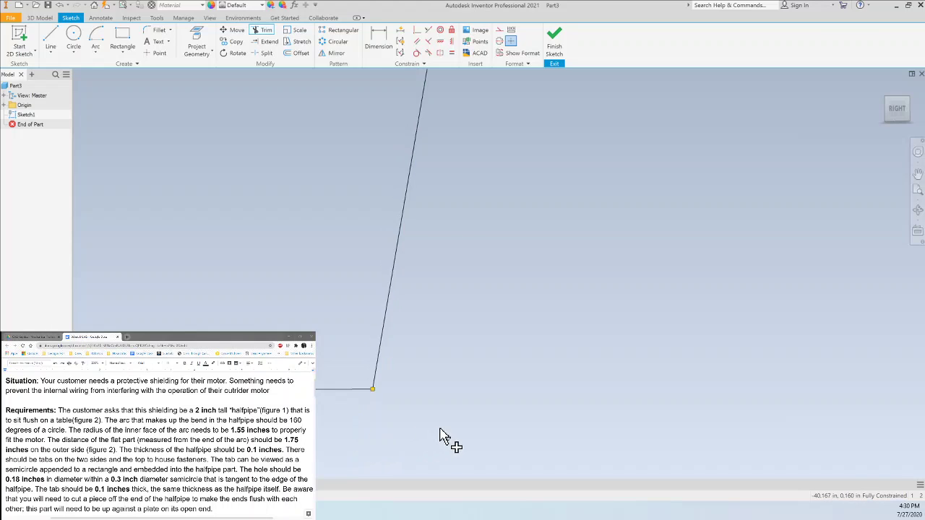
Join the right leg's bottom endpoints with a short cap line
{"action": "key", "text": "F5"}
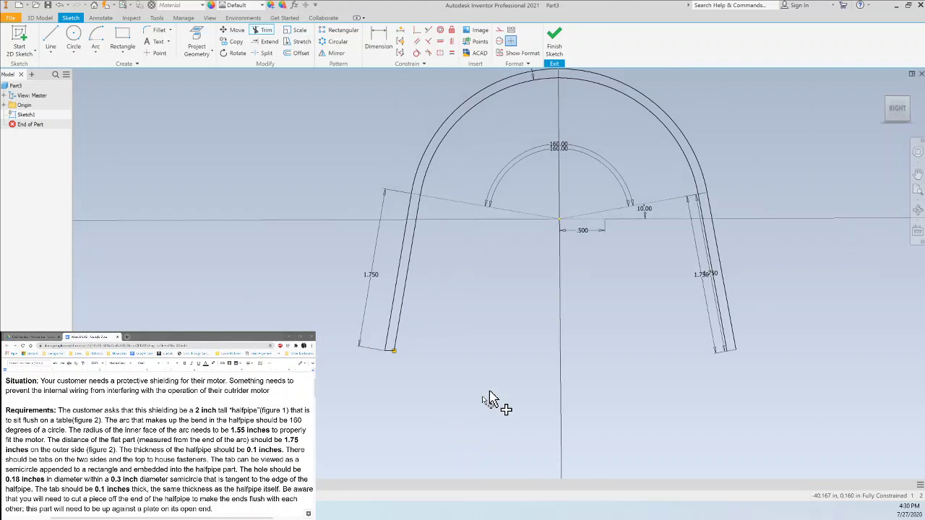
{"action": "left_click", "coordinate": [49, 34]}
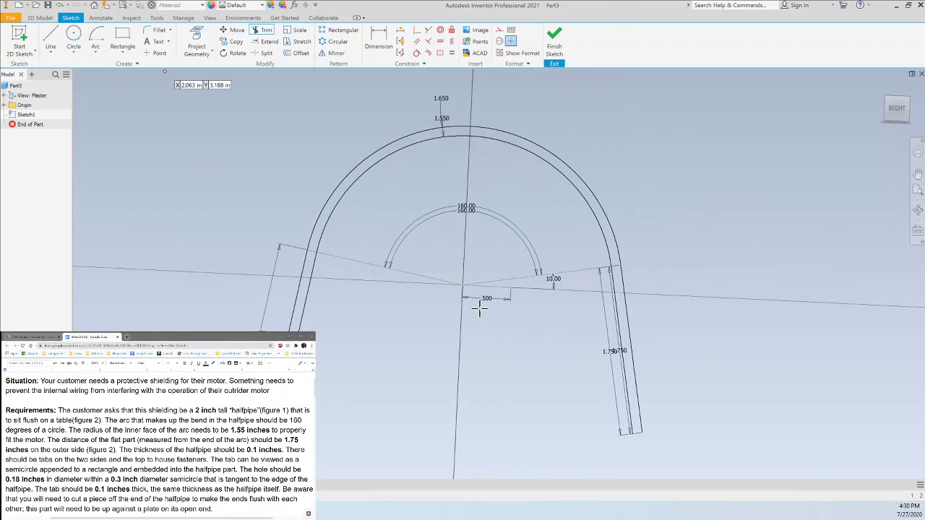
{"action": "scroll", "coordinate": [593, 340], "scroll_direction": "up", "scroll_amount": 5}
{"action": "scroll", "coordinate": [707, 374], "scroll_direction": "up", "scroll_amount": 1}
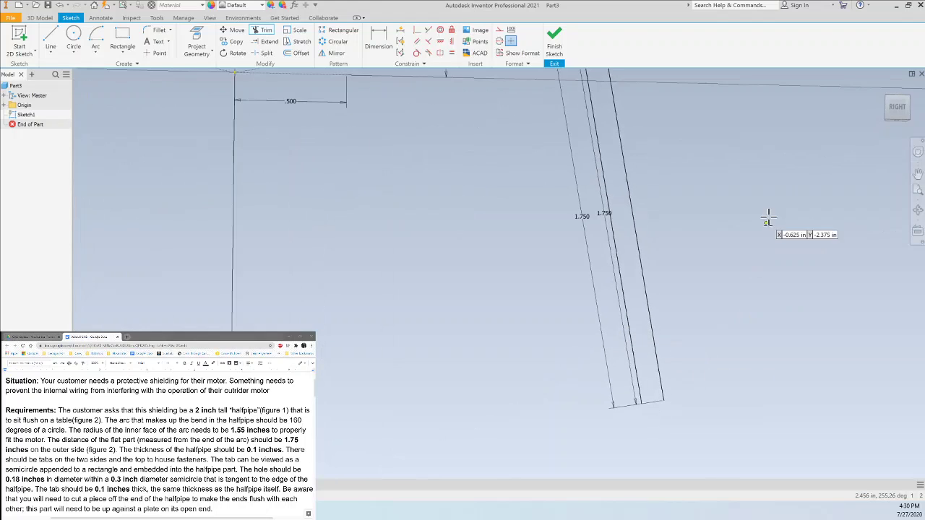
{"action": "left_click", "coordinate": [664, 400]}
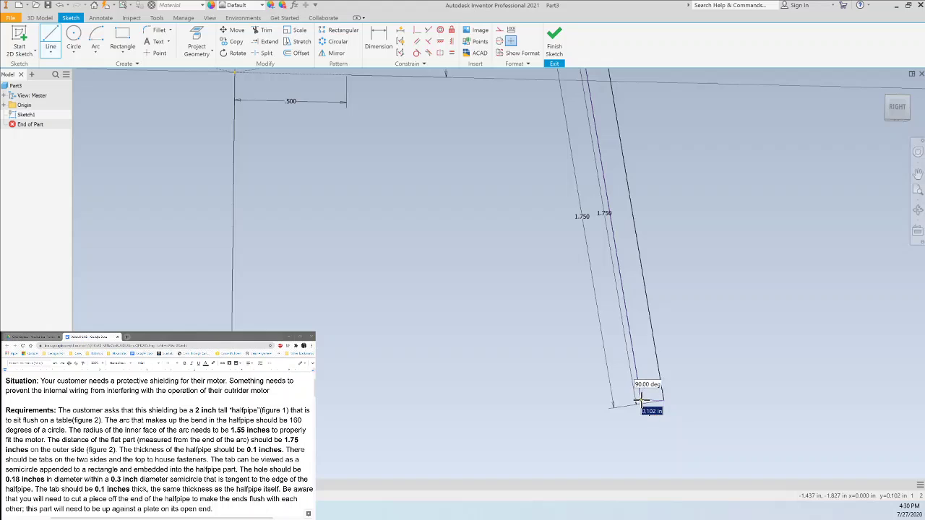
{"action": "left_click", "coordinate": [641, 400]}
{"action": "key", "text": "Escape"}
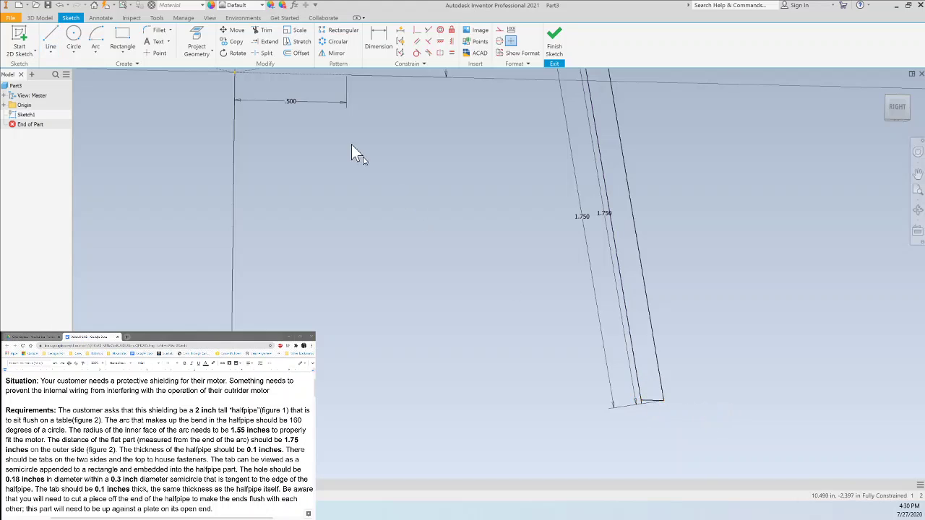
Move the extra slanted line aside, delete its 1.750 dimension, and trim the leftover line
{"action": "left_click", "coordinate": [265, 30]}
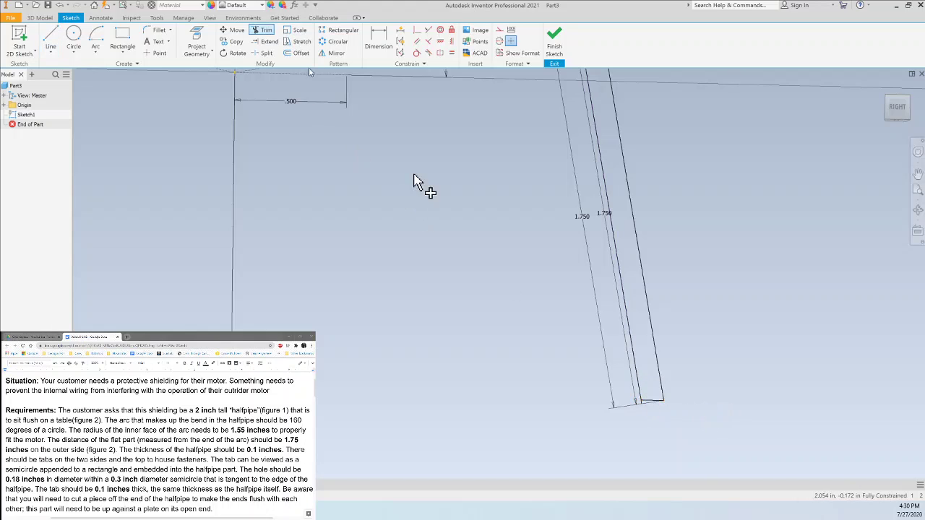
{"action": "left_click", "coordinate": [640, 402]}
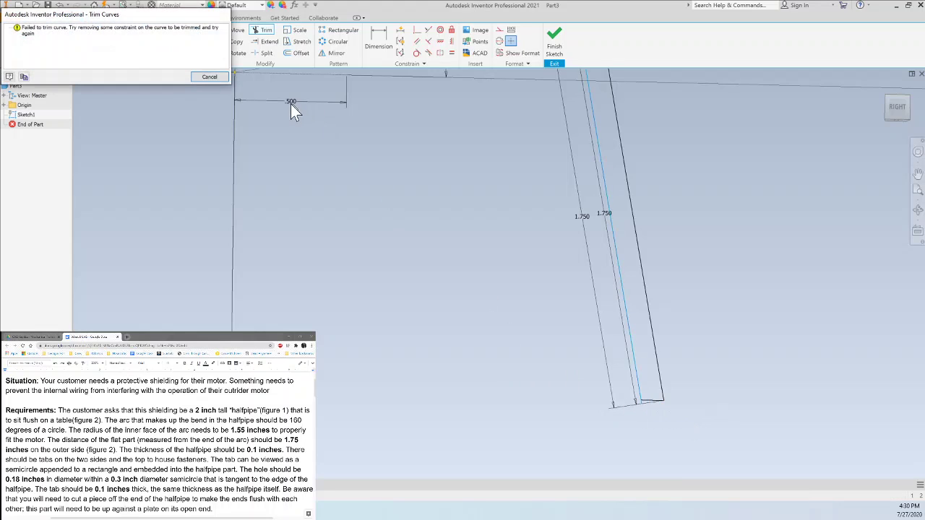
{"action": "left_click", "coordinate": [209, 76]}
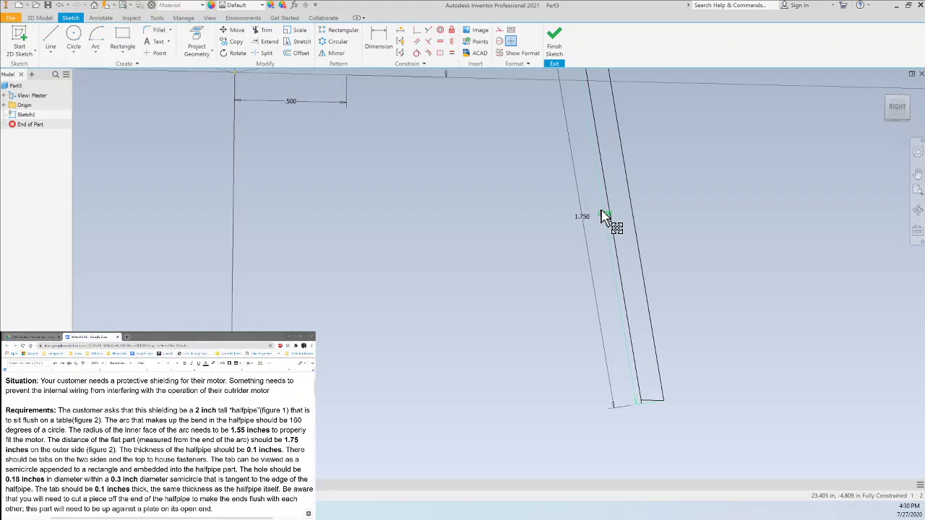
{"action": "left_click_drag", "start_coordinate": [605, 217], "coordinate": [707, 207]}
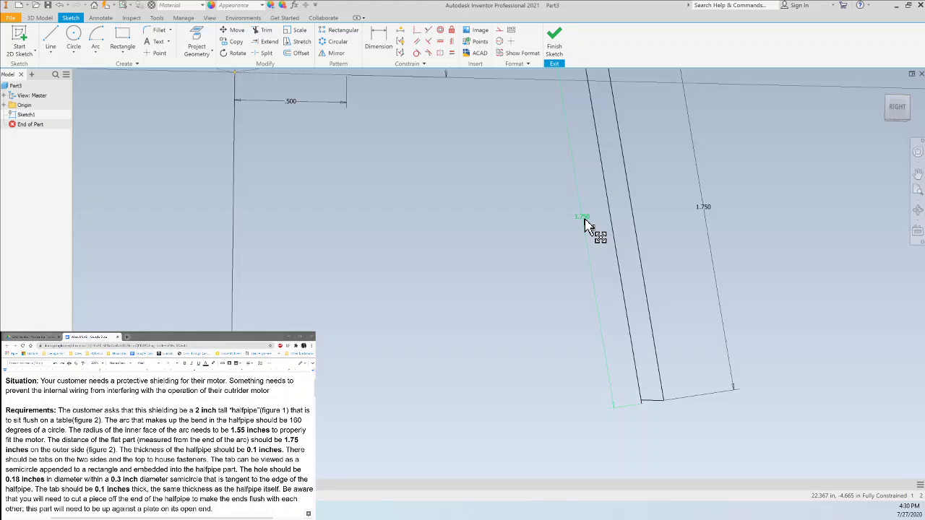
{"action": "right_click", "coordinate": [587, 226]}
{"action": "left_click", "coordinate": [581, 195]}
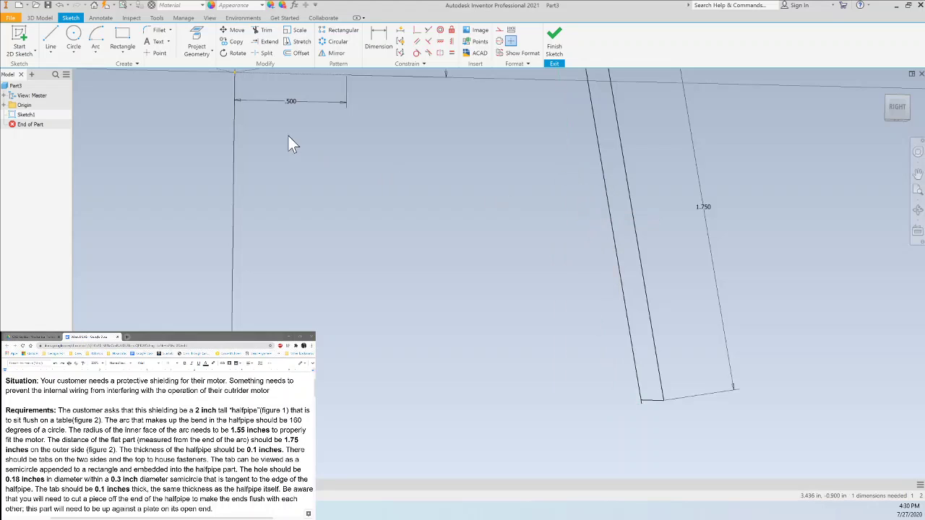
{"action": "left_click", "coordinate": [264, 30]}
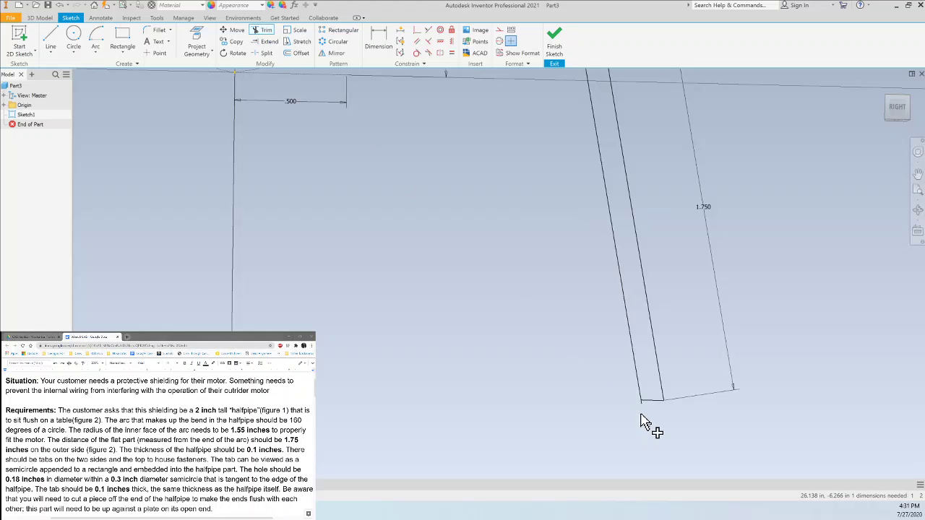
{"action": "left_click", "coordinate": [645, 416]}
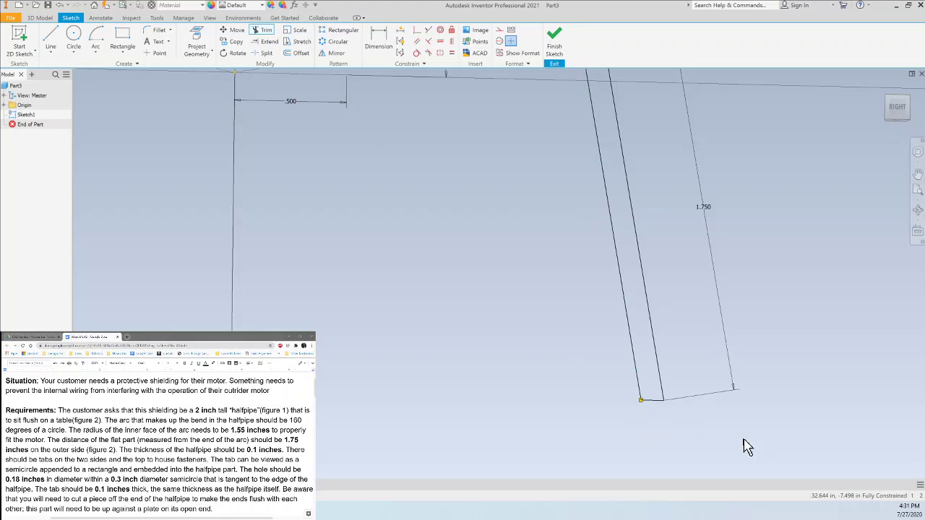
{"action": "key", "text": "Escape"}
Split the leg line at its end and delete the stray piece, closing the profile
{"action": "left_click", "coordinate": [897, 110]}
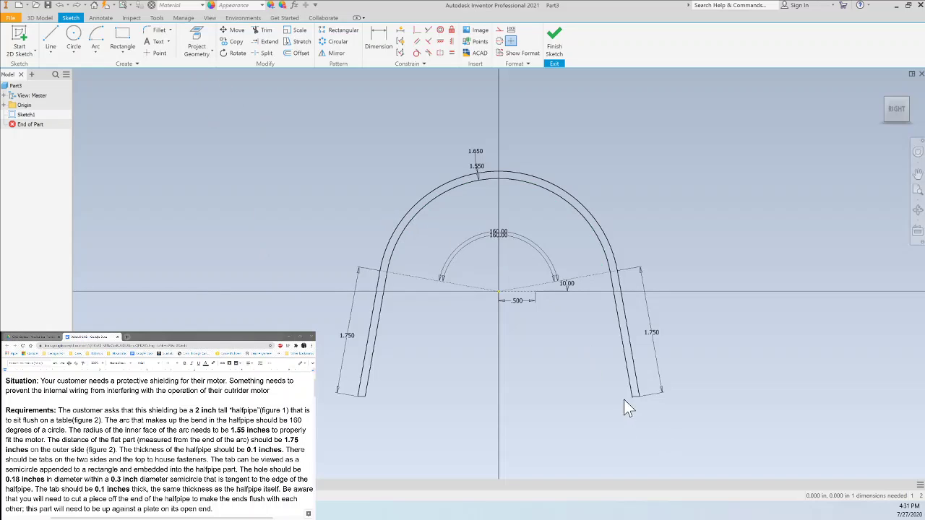
{"action": "scroll", "coordinate": [627, 406], "scroll_direction": "up", "scroll_amount": 4}
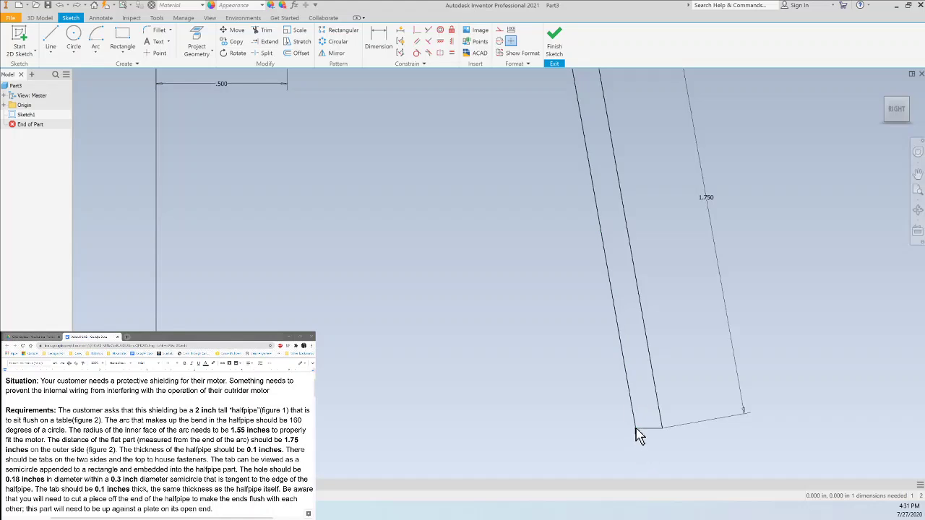
{"action": "key", "text": "ctrl+z"}
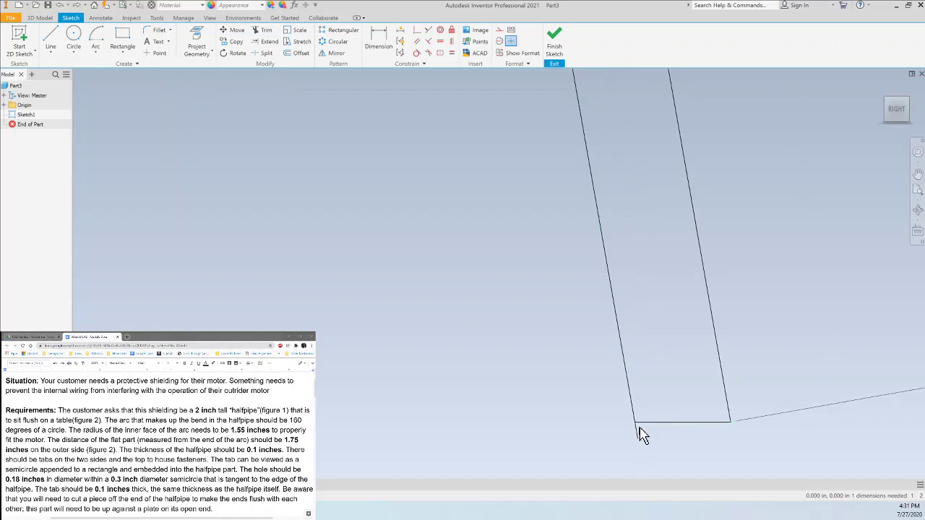
{"action": "left_click", "coordinate": [269, 53]}
{"action": "left_click", "coordinate": [639, 437]}
{"action": "key", "text": "Escape"}
{"action": "right_click", "coordinate": [636, 426]}
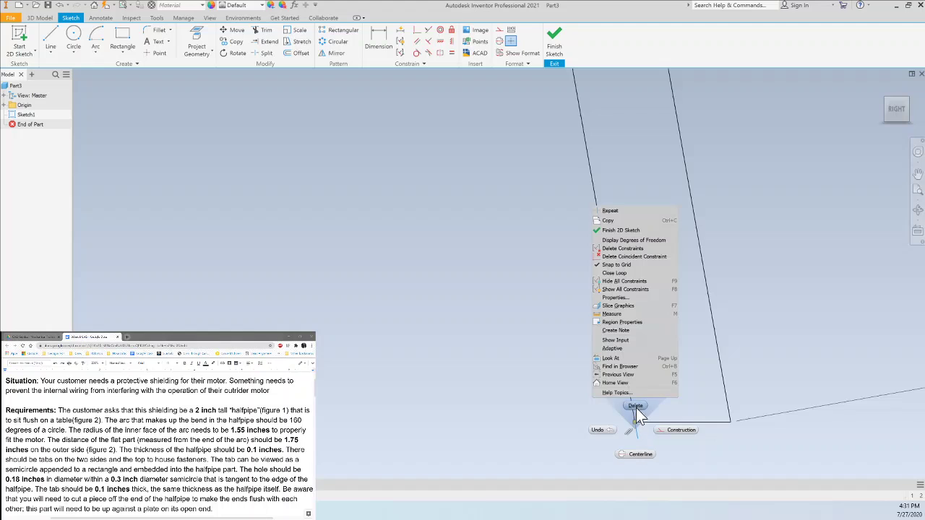
{"action": "left_click", "coordinate": [636, 408]}
{"action": "scroll", "coordinate": [666, 406], "scroll_direction": "up", "scroll_amount": 2}
{"action": "scroll", "coordinate": [665, 407], "scroll_direction": "down", "scroll_amount": 3}
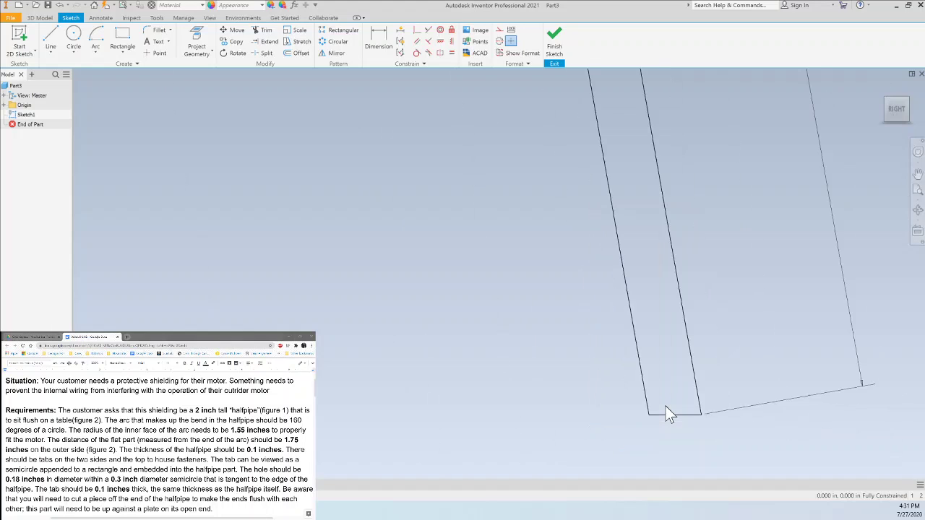
{"action": "scroll", "coordinate": [666, 407], "scroll_direction": "down", "scroll_amount": 5}
{"action": "scroll", "coordinate": [666, 406], "scroll_direction": "up", "scroll_amount": 2}
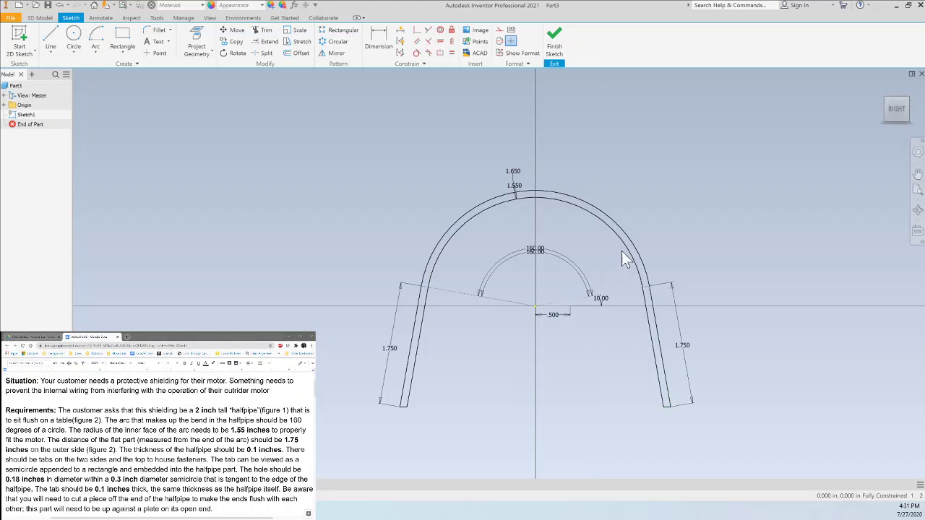
Finish the sketch and extrude the half-pipe profile 2 in, creating Extrusion1
{"action": "left_click", "coordinate": [551, 44]}
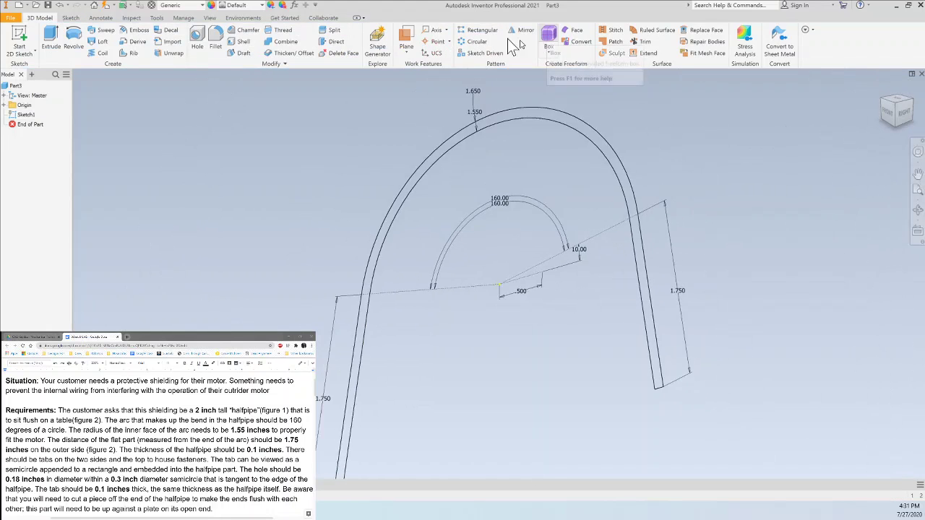
{"action": "left_click", "coordinate": [52, 40]}
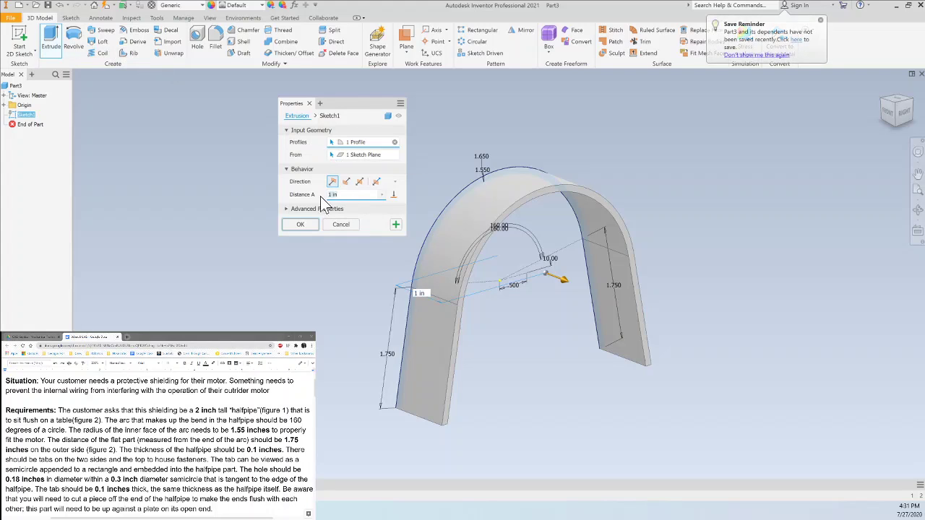
{"action": "type", "text": "2"}
{"action": "key", "text": "Return"}
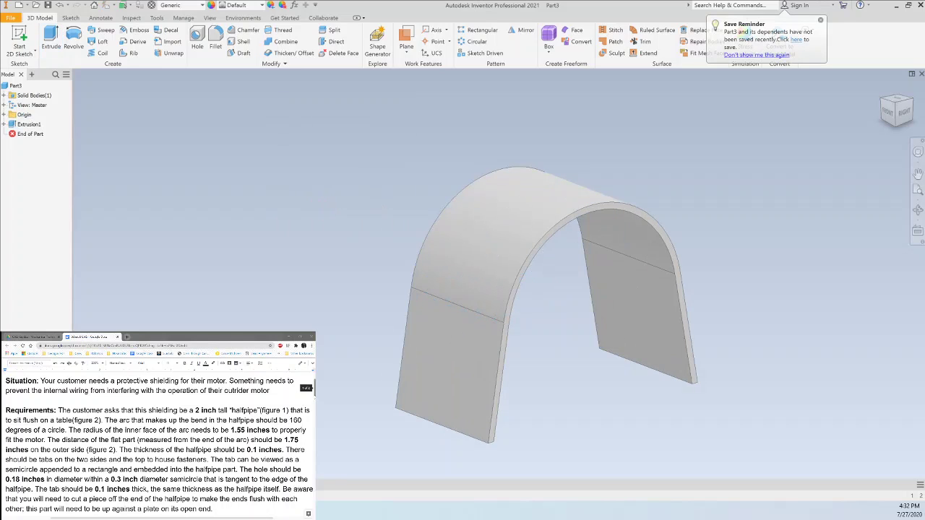
{"action": "left_click_drag", "start_coordinate": [315, 388], "coordinate": [315, 420]}
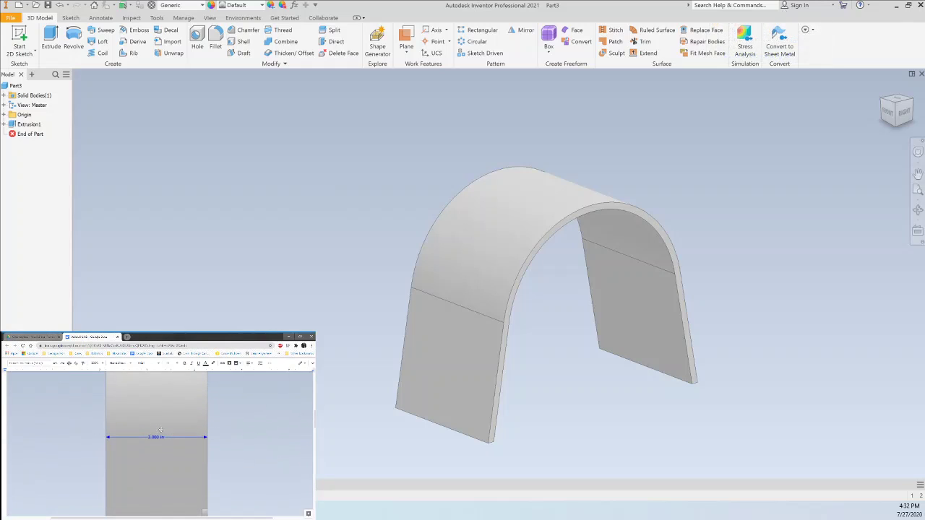
{"action": "left_click_drag", "start_coordinate": [315, 420], "coordinate": [315, 389]}
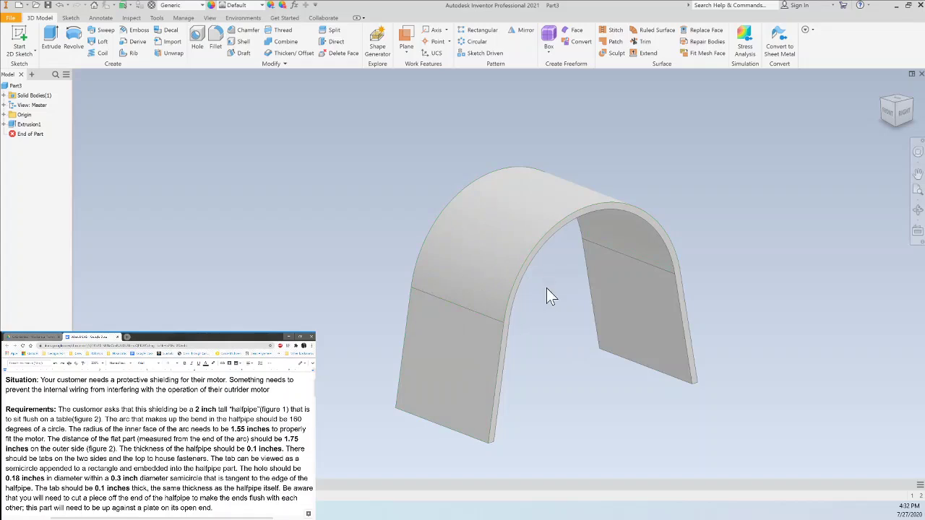
{"action": "left_click", "coordinate": [558, 313]}
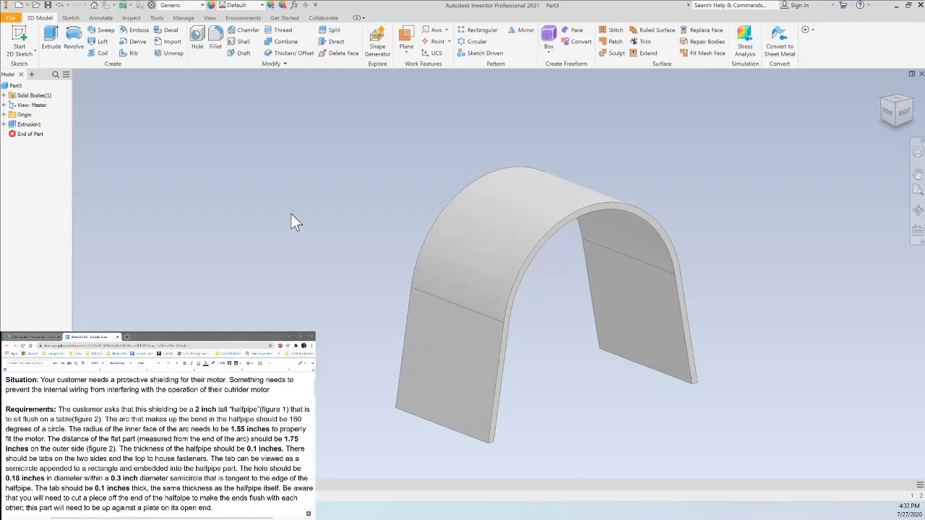
Start a new sketch on the half-pipe's thin end face and project its end outline into it
{"action": "left_click", "coordinate": [20, 40]}
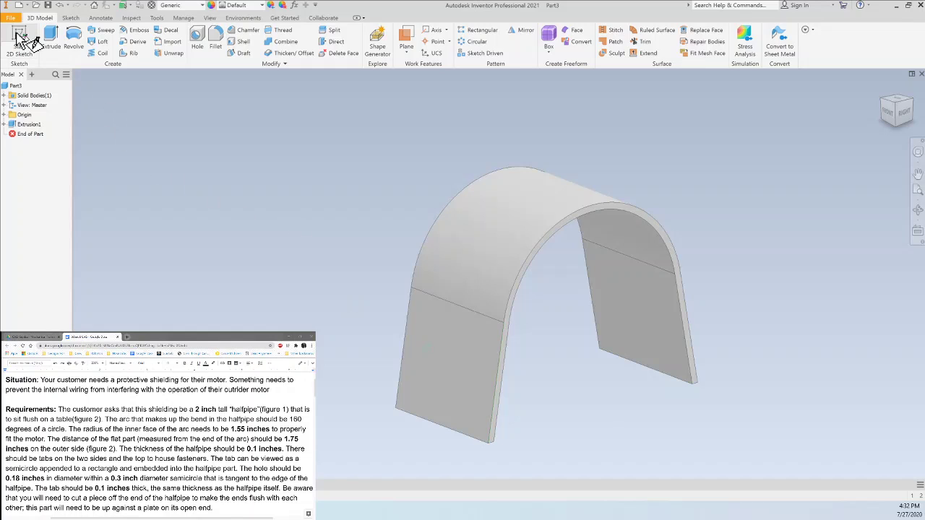
{"action": "left_click", "coordinate": [508, 335]}
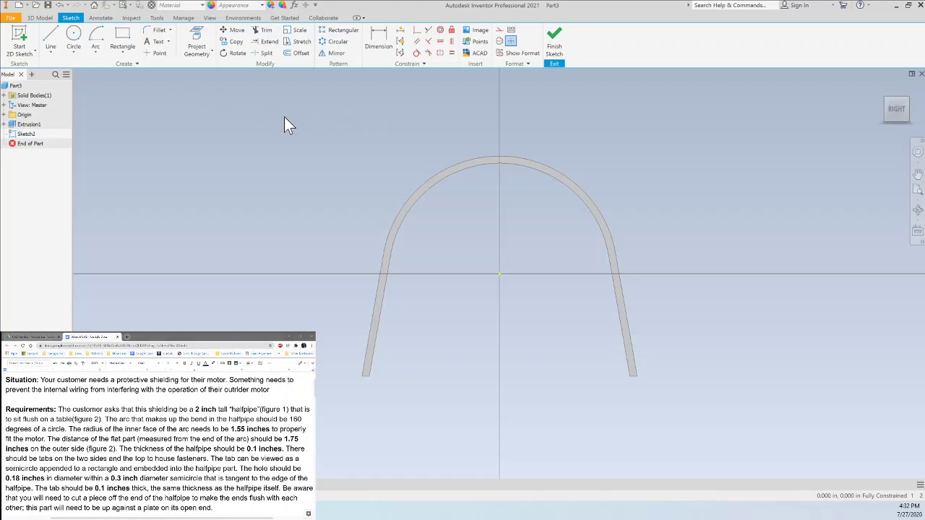
{"action": "left_click", "coordinate": [202, 40]}
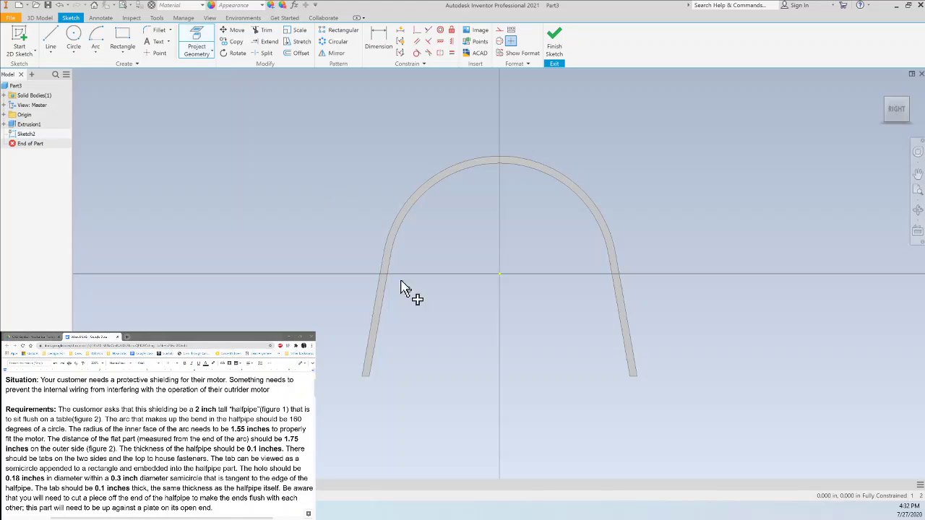
{"action": "left_click", "coordinate": [369, 372]}
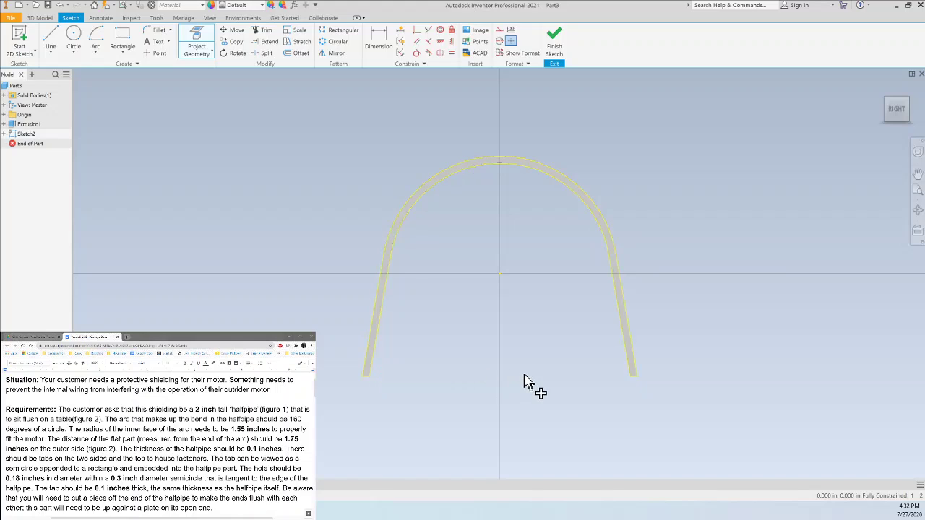
{"action": "key", "text": "Escape"}
Draw a 0.18-inch hole circle near the right leg's end and a concentric 0.3-inch circle
{"action": "left_click", "coordinate": [74, 34]}
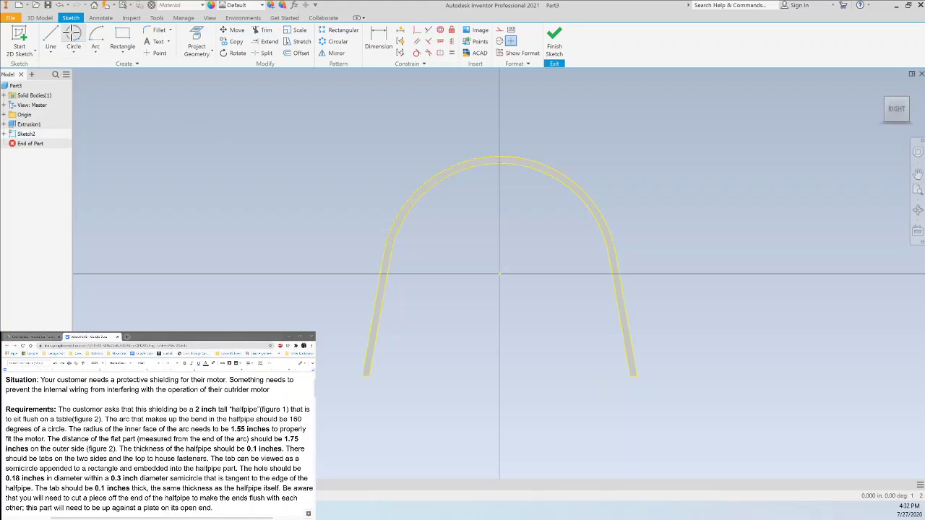
{"action": "left_click", "coordinate": [659, 372]}
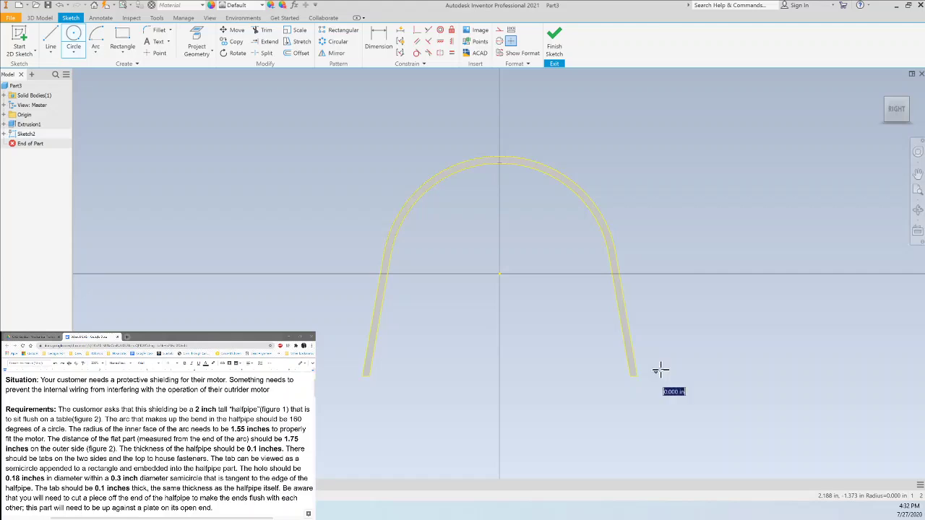
{"action": "type", "text": ".18"}
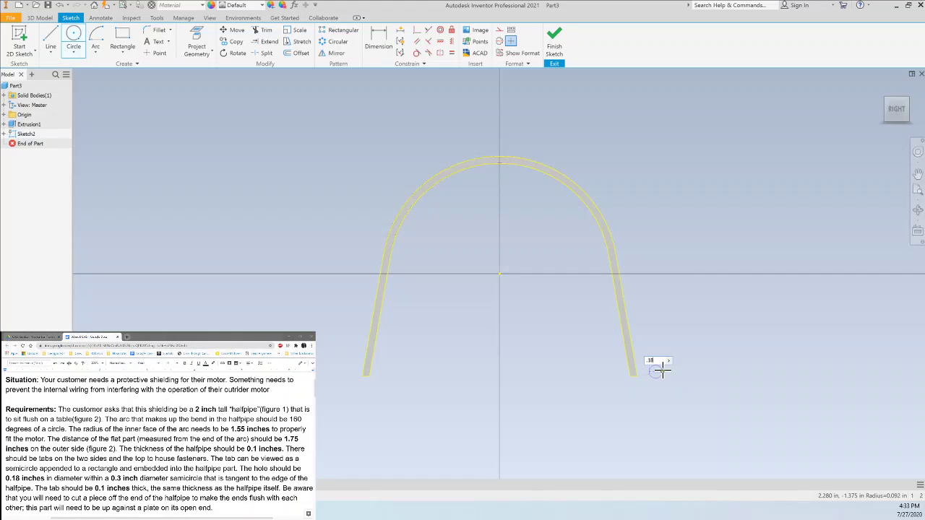
{"action": "key", "text": "Return"}
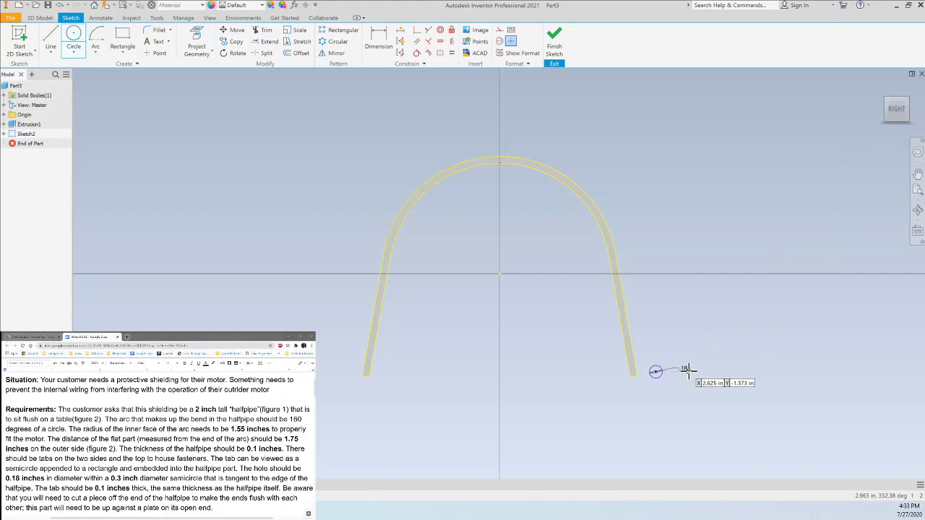
{"action": "scroll", "coordinate": [684, 369], "scroll_direction": "up", "scroll_amount": 8}
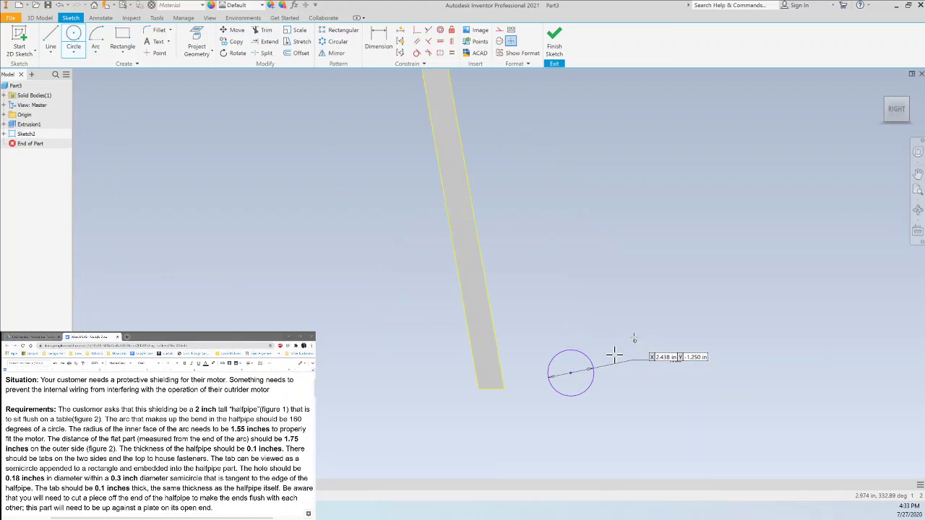
{"action": "left_click", "coordinate": [571, 373]}
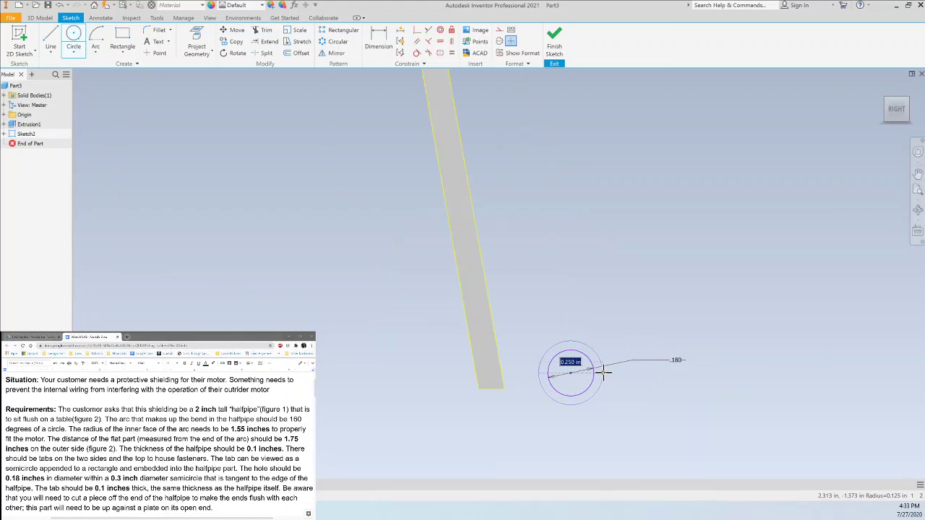
{"action": "type", "text": ".3"}
{"action": "key", "text": "Return"}
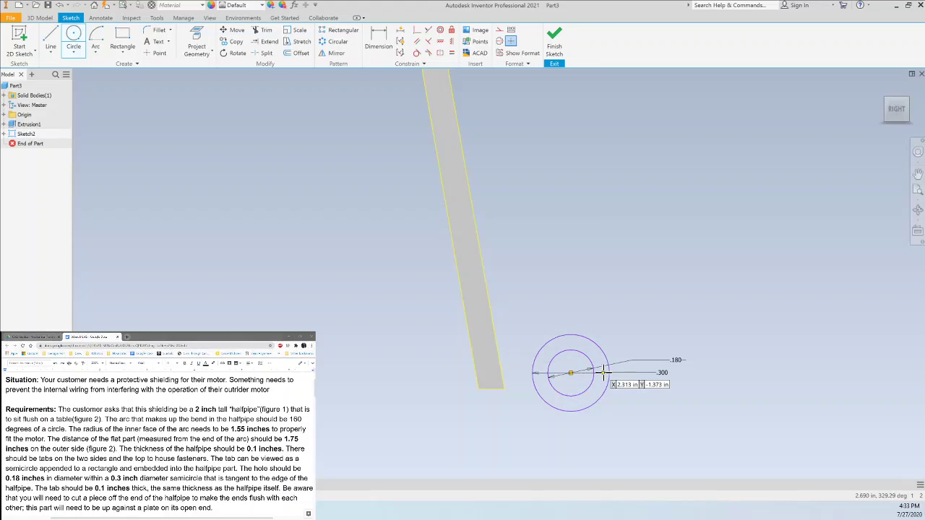
{"action": "key", "text": "Escape"}
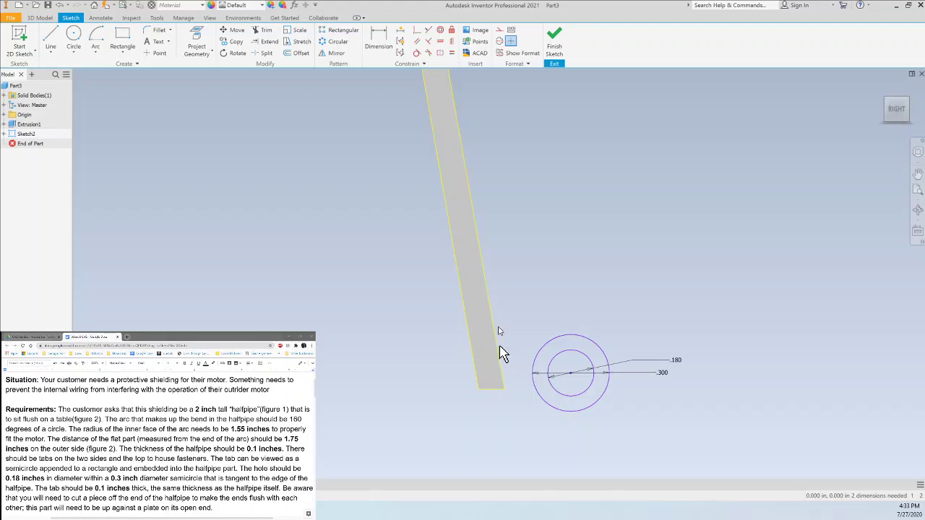
Dimension the circle centre above the leg's bottom end as d13/2 (0.150 inch)
{"action": "left_click", "coordinate": [379, 45]}
{"action": "left_click", "coordinate": [506, 389]}
{"action": "left_click", "coordinate": [522, 390]}
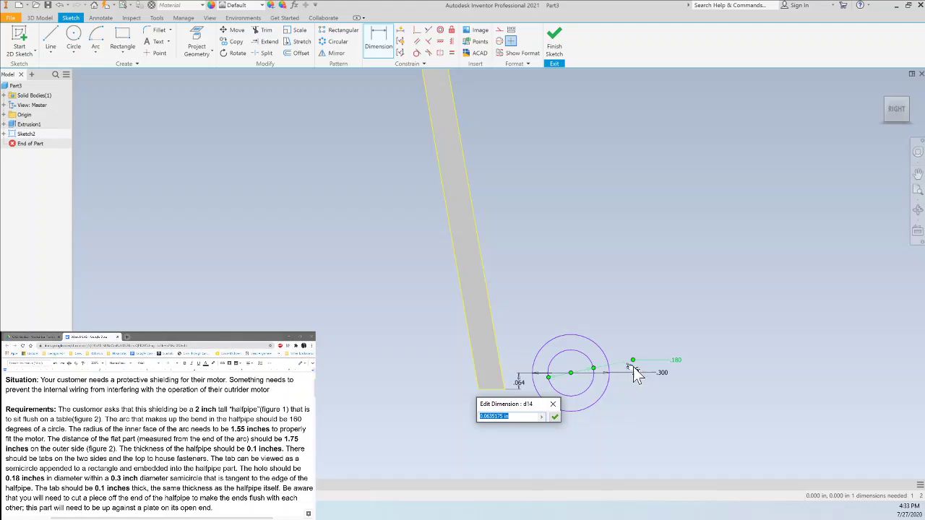
{"action": "left_click", "coordinate": [660, 382]}
{"action": "type", "text": "/2"}
{"action": "key", "text": "Return"}
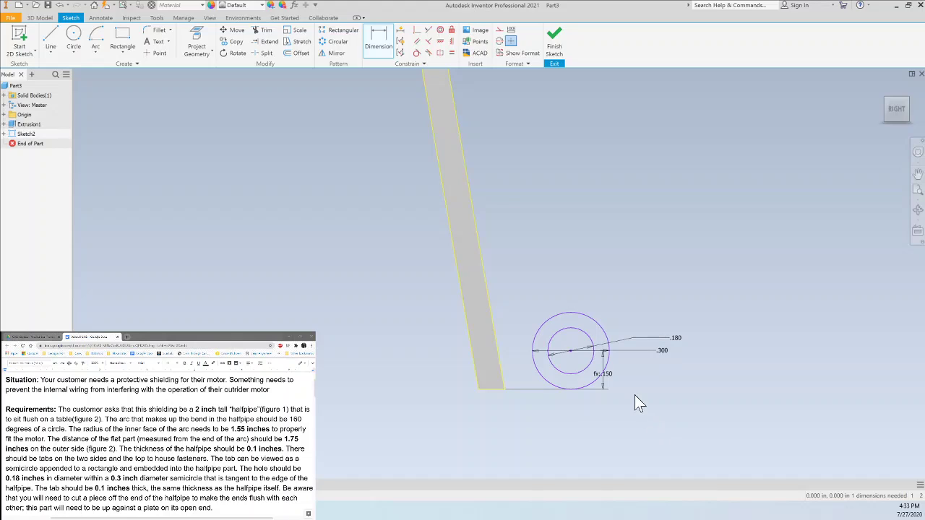
{"action": "key", "text": "Escape"}
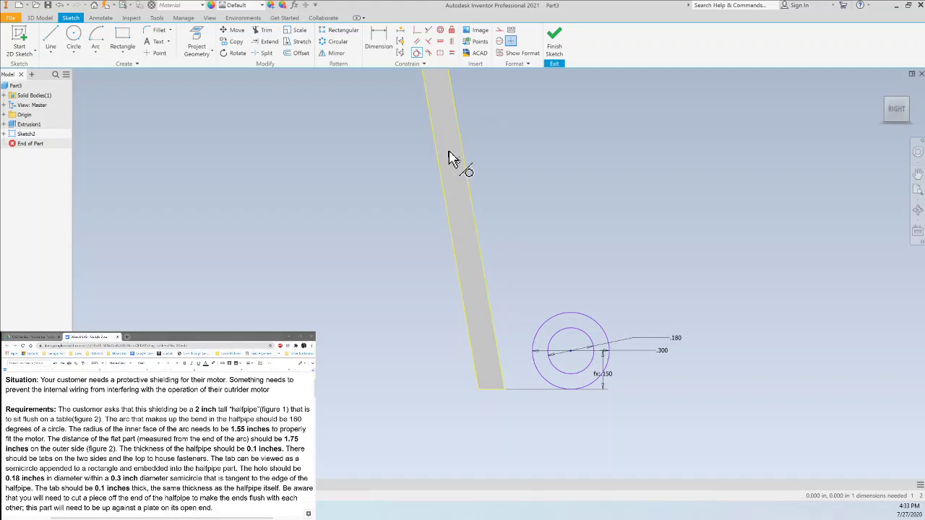
Make the outer 0.3-inch circle tangent to the leg's edge
{"action": "left_click", "coordinate": [548, 378]}
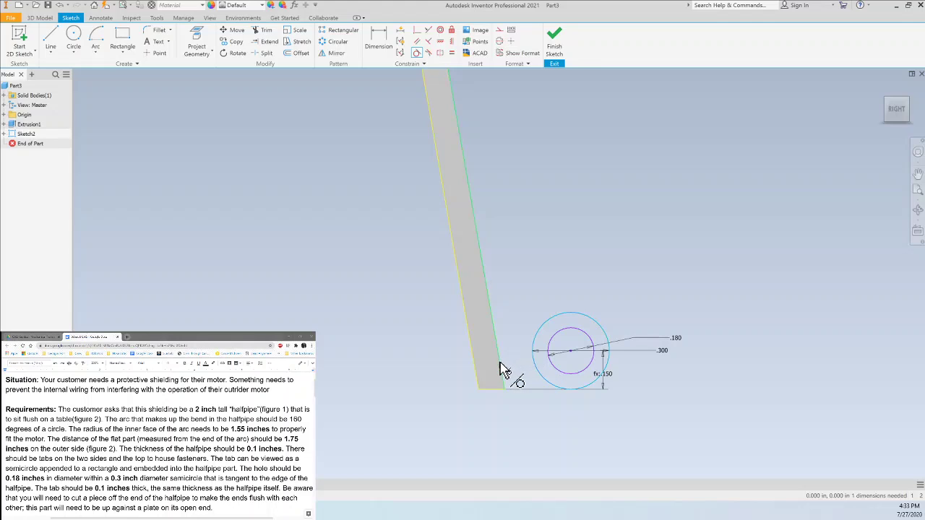
{"action": "left_click", "coordinate": [504, 374]}
{"action": "key", "text": "Escape"}
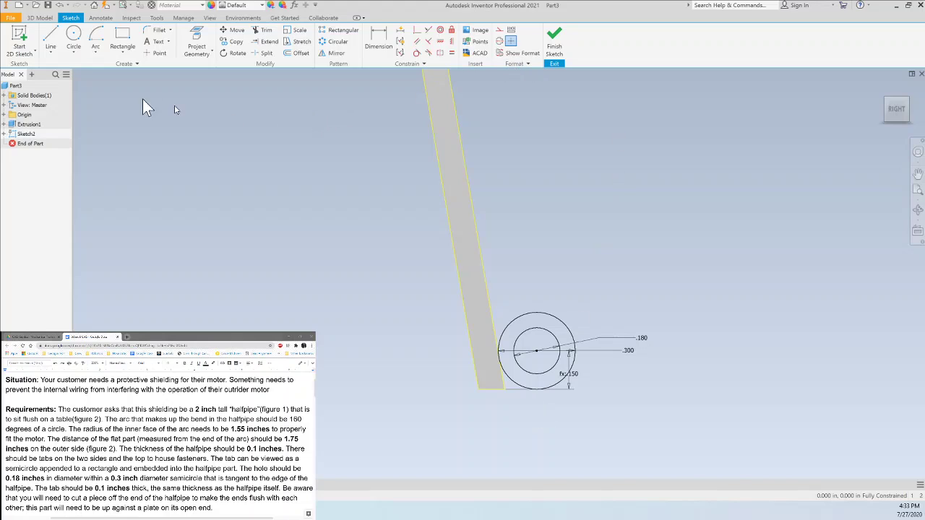
Draw lines from the outer circle's top and bottom to the leg's edge and lower corner
{"action": "left_click", "coordinate": [50, 40]}
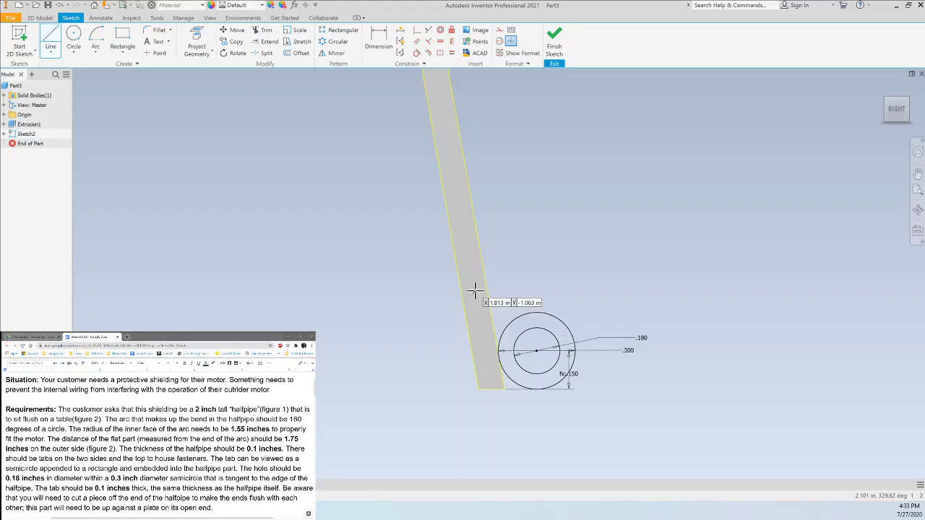
{"action": "left_click", "coordinate": [537, 313]}
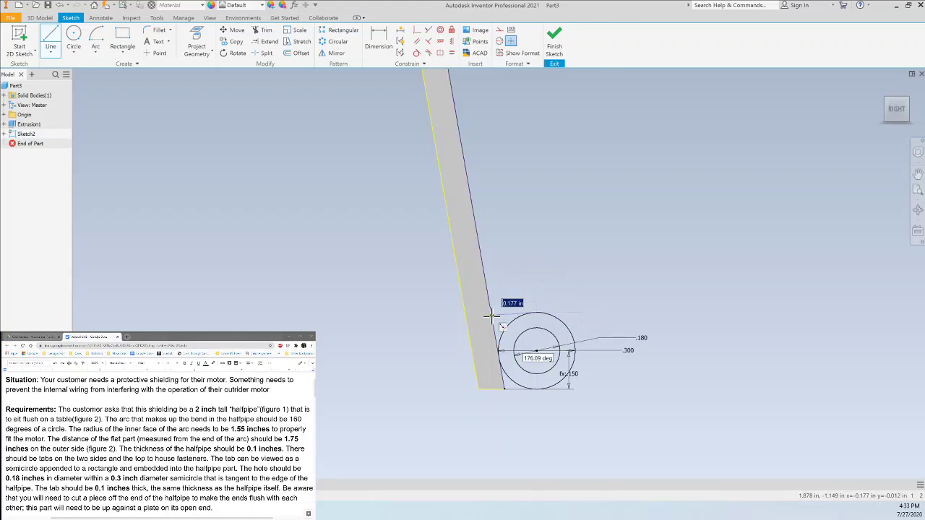
{"action": "double_click", "coordinate": [490, 313]}
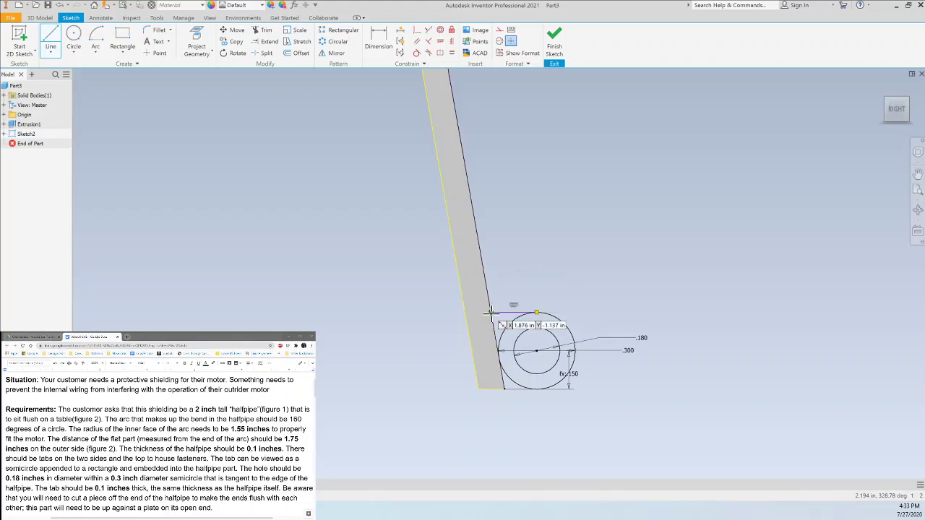
{"action": "left_click", "coordinate": [536, 389]}
{"action": "double_click", "coordinate": [504, 389]}
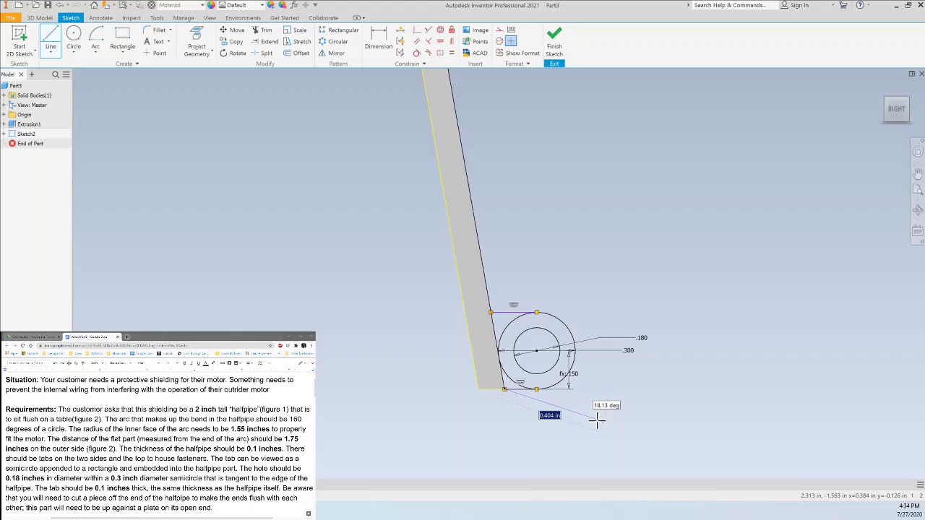
{"action": "key", "text": "Escape"}
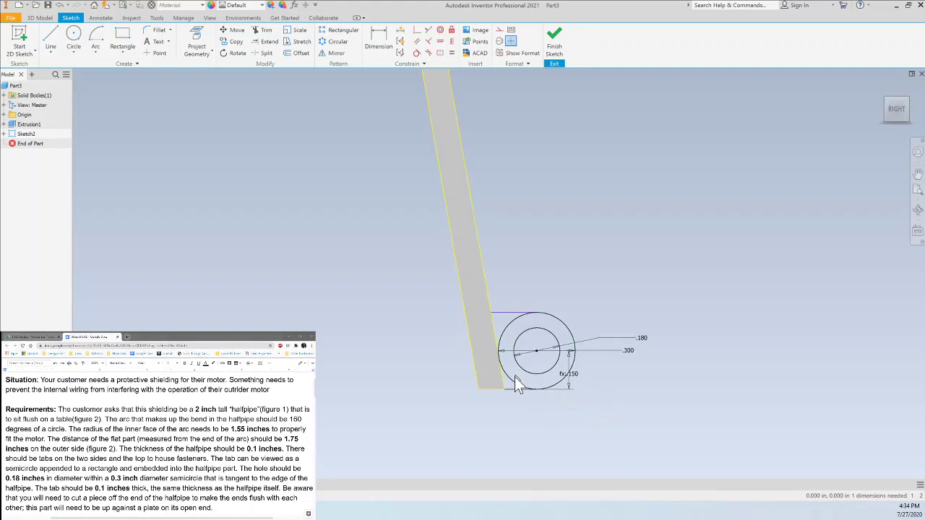
Constrain the top tab line tangent to the outer circle
{"action": "left_click", "coordinate": [508, 313]}
{"action": "left_click", "coordinate": [417, 55]}
{"action": "left_click", "coordinate": [490, 301]}
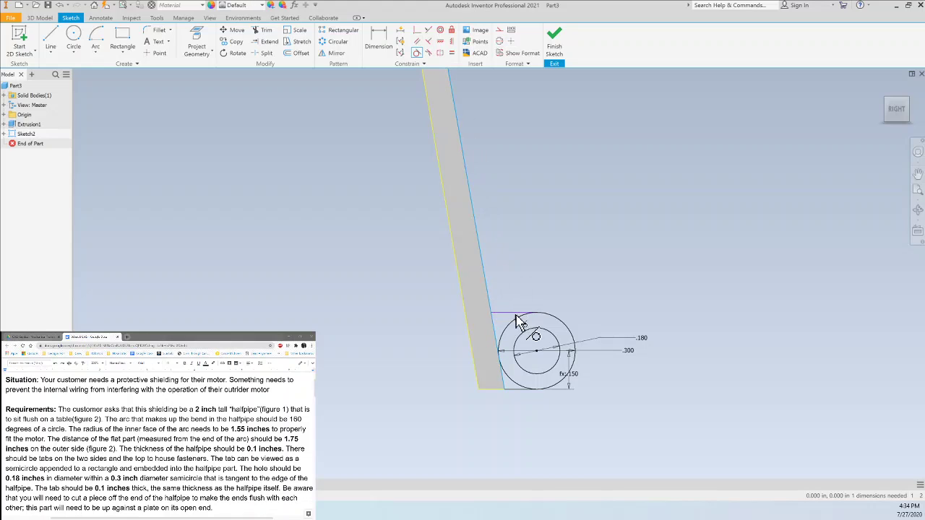
{"action": "left_click", "coordinate": [511, 311]}
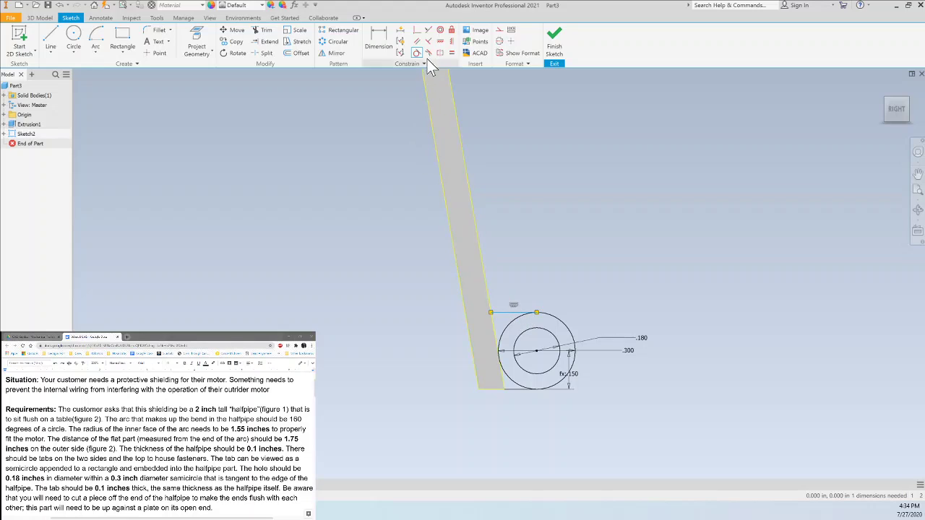
{"action": "left_click", "coordinate": [533, 315]}
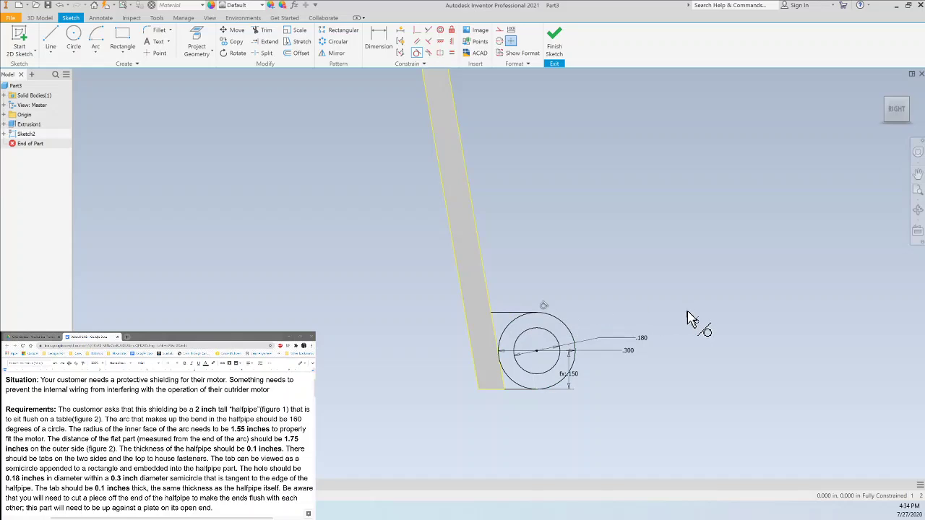
{"action": "key", "text": "Escape"}
Split off the outer circle's inner portion and delete the .300 diameter dimension
{"action": "left_click", "coordinate": [255, 57]}
{"action": "right_click", "coordinate": [512, 328]}
{"action": "key", "text": "Escape"}
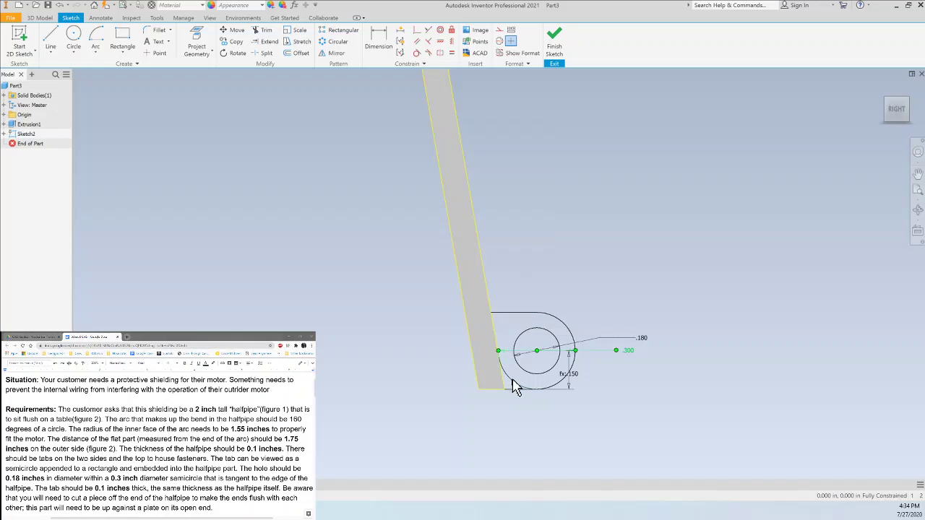
{"action": "right_click", "coordinate": [510, 381]}
{"action": "key", "text": "Escape"}
{"action": "right_click", "coordinate": [516, 382]}
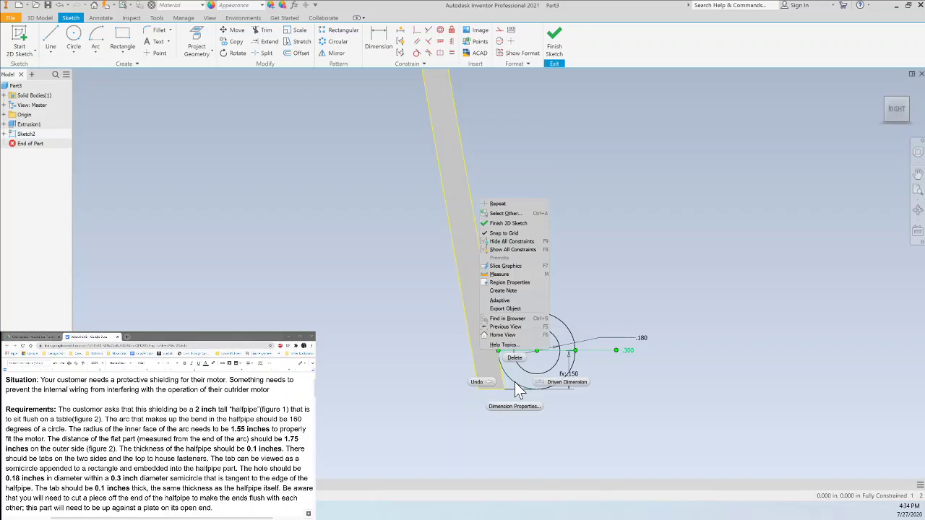
{"action": "left_click", "coordinate": [520, 361]}
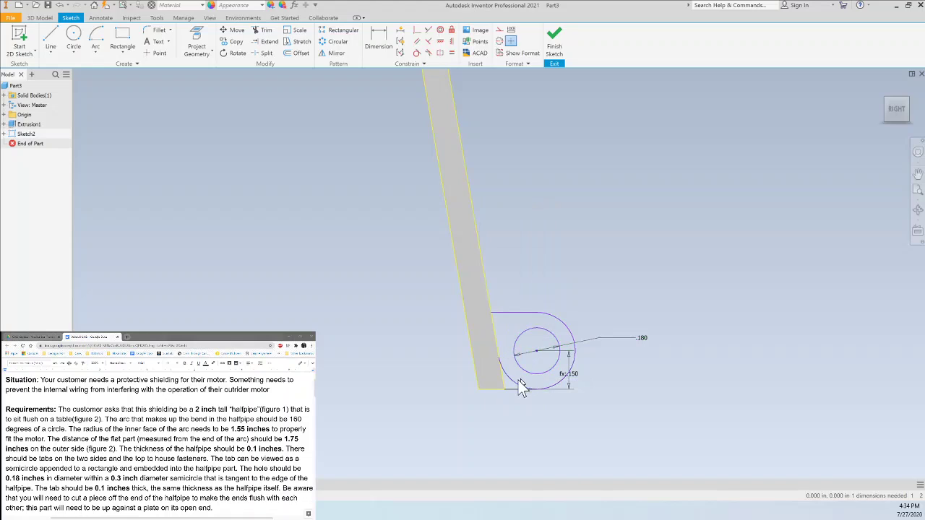
{"action": "right_click", "coordinate": [517, 384]}
{"action": "left_click", "coordinate": [516, 367]}
Dimension the tab's end arc with a 0.150-inch radius
{"action": "left_click", "coordinate": [379, 40]}
{"action": "left_click", "coordinate": [575, 355]}
{"action": "left_click", "coordinate": [610, 365]}
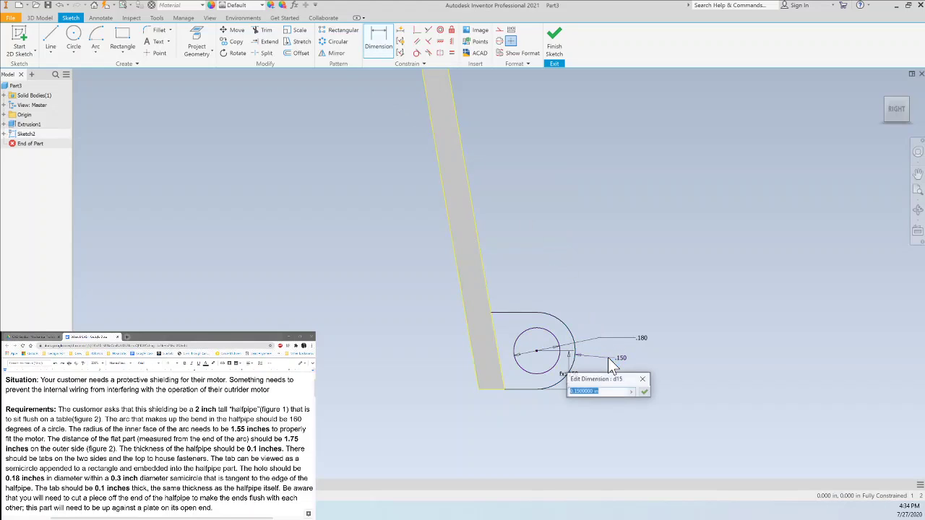
{"action": "left_click", "coordinate": [645, 392]}
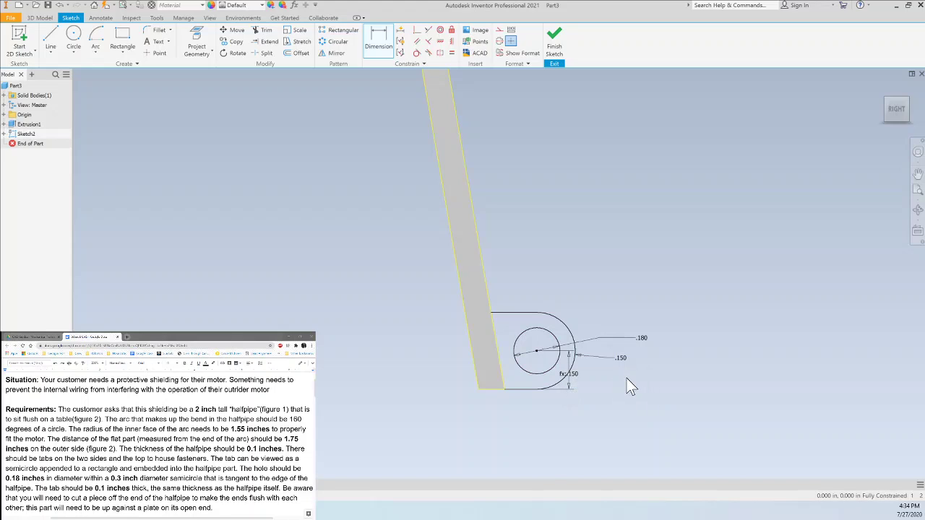
Convert the sketch line at the origin into construction geometry
{"action": "scroll", "coordinate": [627, 378], "scroll_direction": "up", "scroll_amount": 5}
{"action": "scroll", "coordinate": [627, 378], "scroll_direction": "down", "scroll_amount": 10}
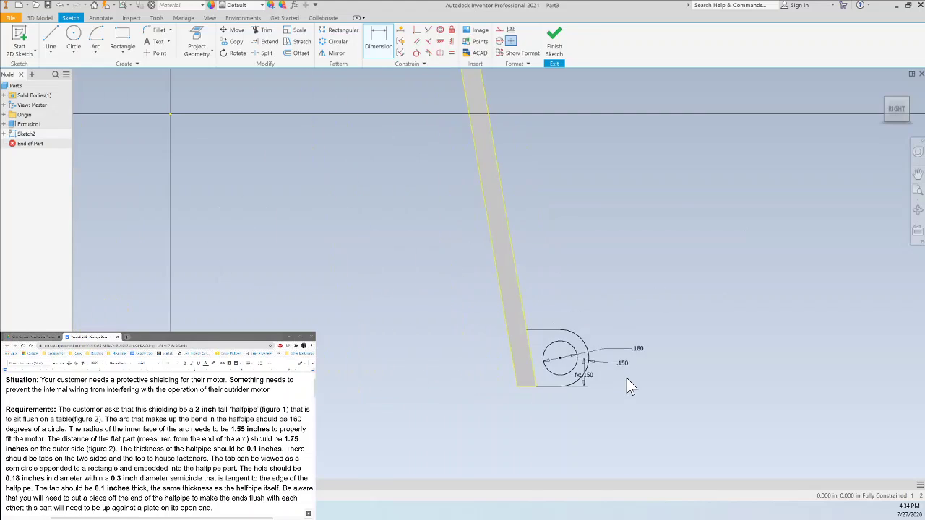
{"action": "left_click", "coordinate": [50, 38]}
{"action": "left_click", "coordinate": [467, 287]}
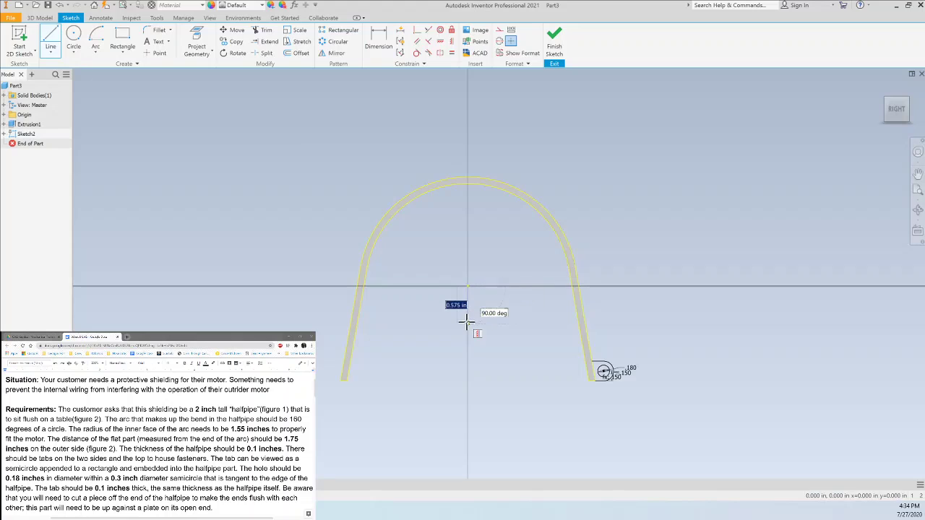
{"action": "key", "text": "Escape"}
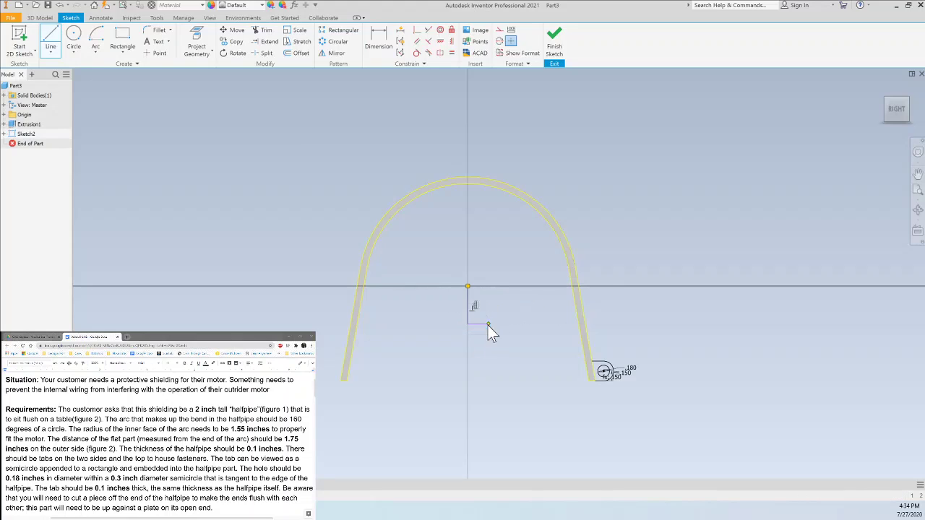
{"action": "right_click", "coordinate": [467, 318]}
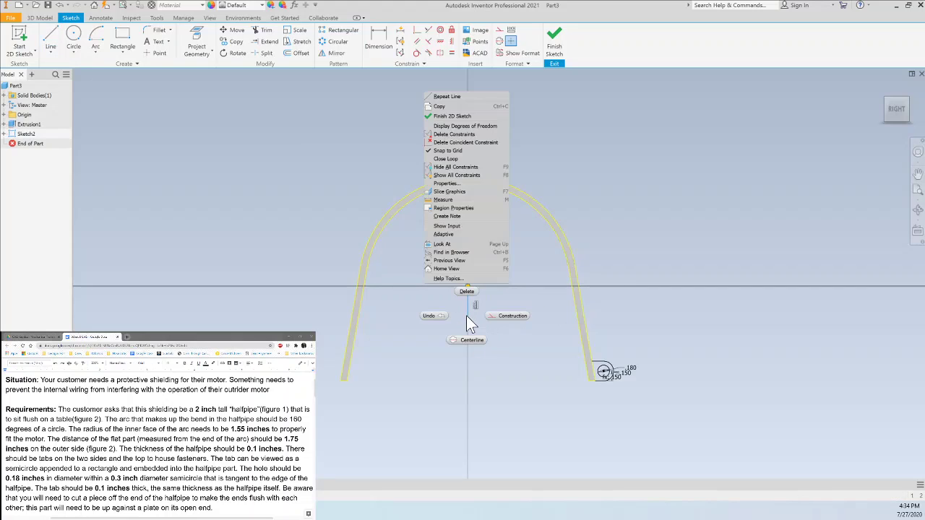
{"action": "left_click", "coordinate": [515, 315]}
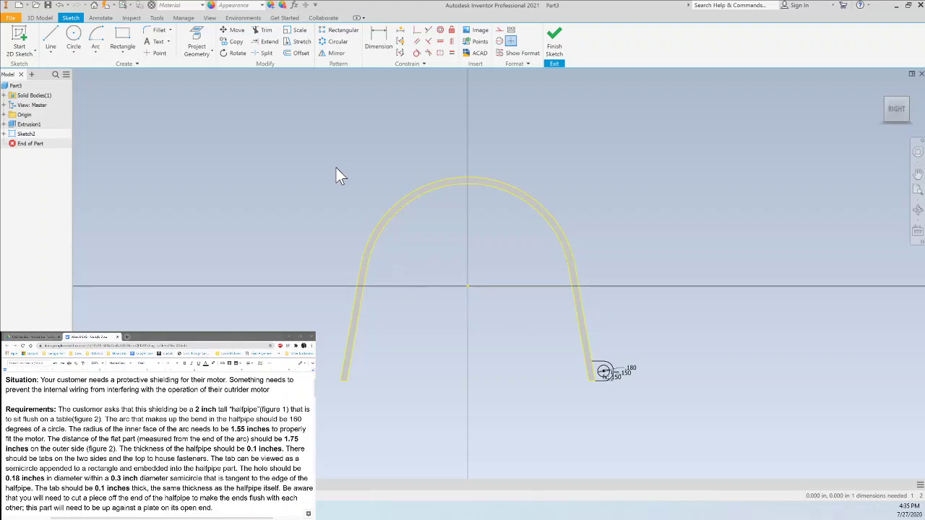
Mirror the tab outline and hole across the vertical axis onto the left leg
{"action": "left_click", "coordinate": [336, 53]}
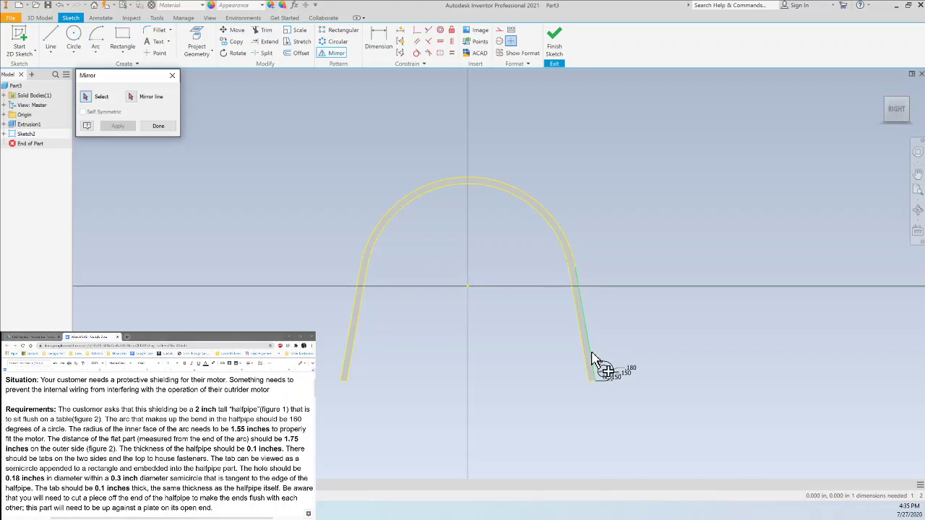
{"action": "scroll", "coordinate": [593, 361], "scroll_direction": "up", "scroll_amount": 5}
{"action": "scroll", "coordinate": [611, 356], "scroll_direction": "down", "scroll_amount": 5}
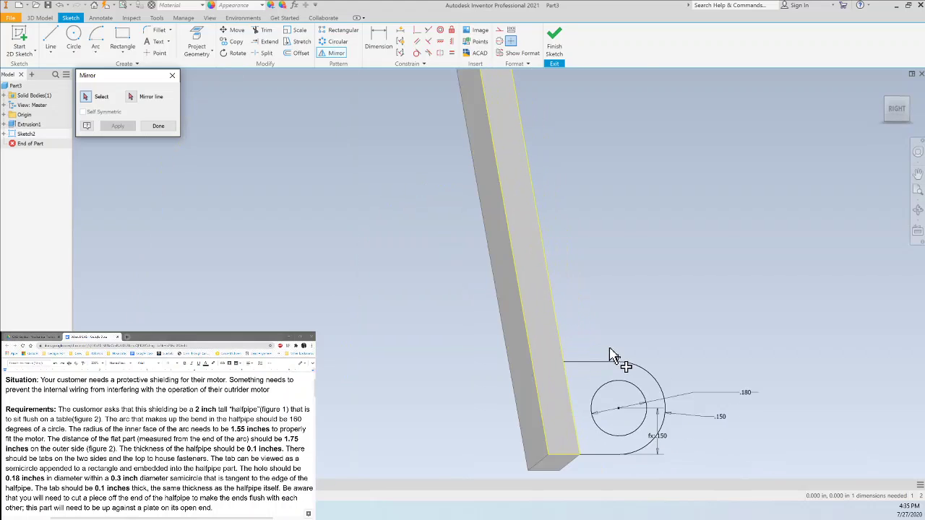
{"action": "left_click_drag", "start_coordinate": [537, 248], "coordinate": [637, 337]}
{"action": "scroll", "coordinate": [306, 221], "scroll_direction": "down", "scroll_amount": 3}
{"action": "left_click", "coordinate": [132, 97]}
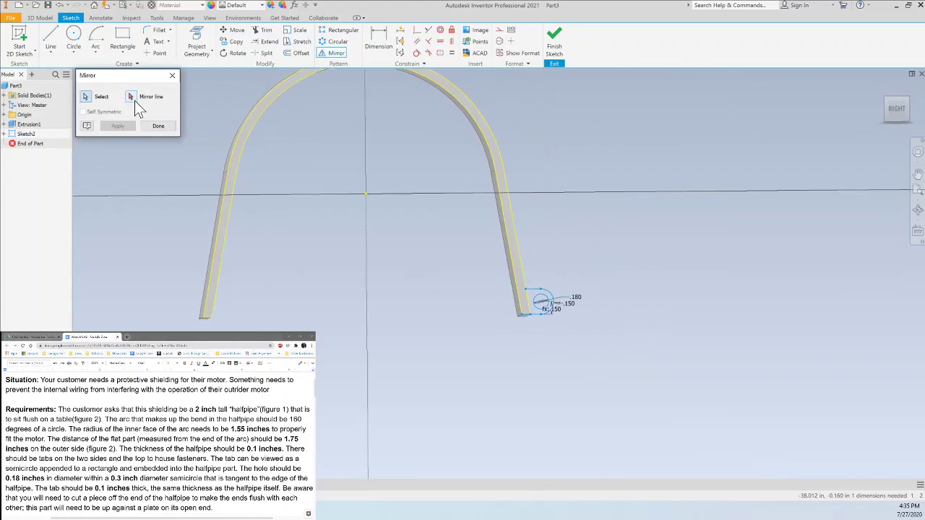
{"action": "left_click", "coordinate": [364, 217]}
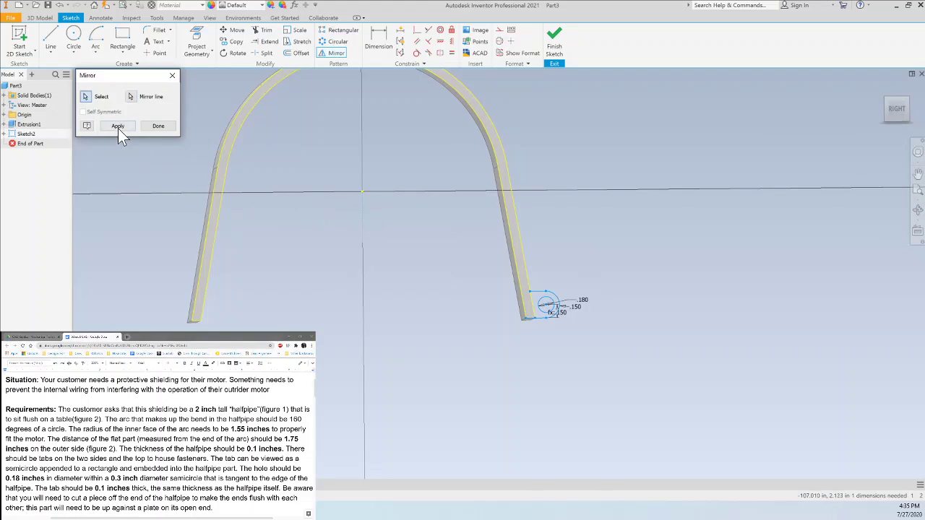
{"action": "left_click", "coordinate": [117, 127]}
{"action": "left_click", "coordinate": [156, 126]}
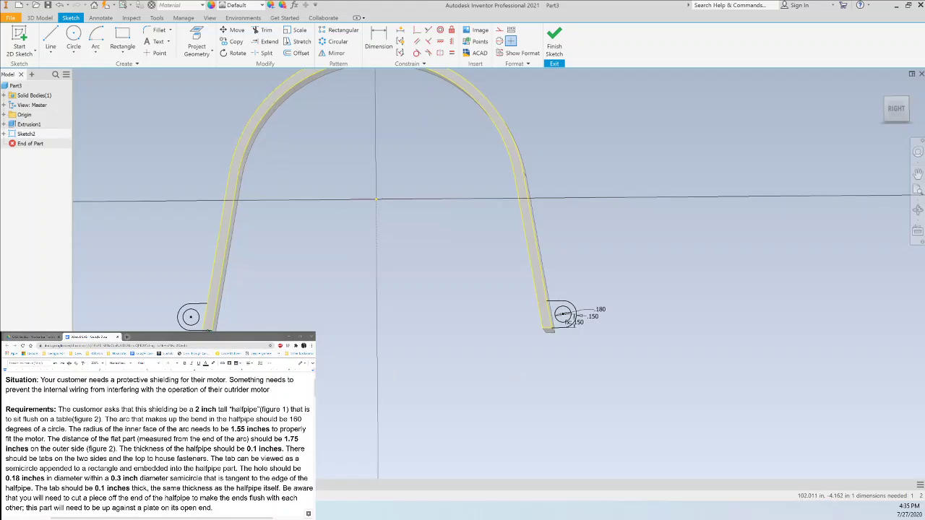
{"action": "scroll", "coordinate": [400, 265], "scroll_direction": "down", "scroll_amount": 2}
{"action": "right_click", "coordinate": [146, 318]}
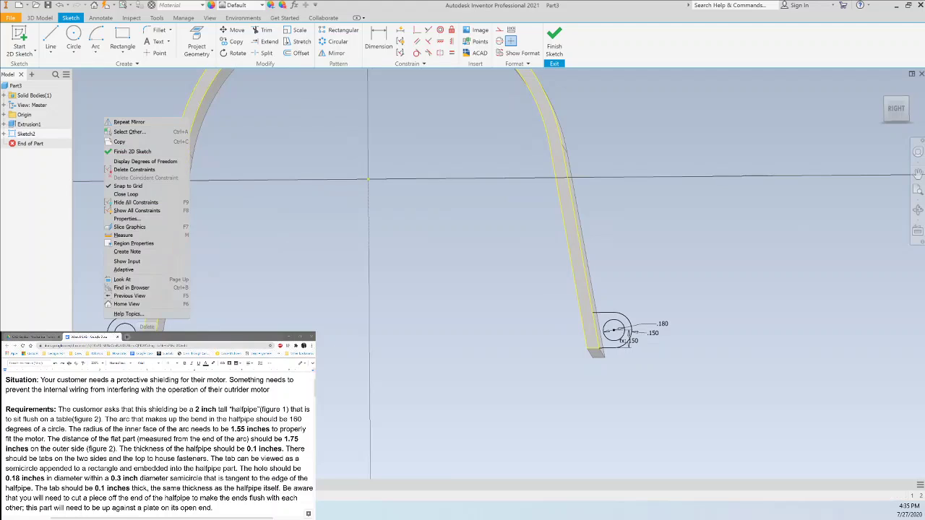
{"action": "key", "text": "Escape"}
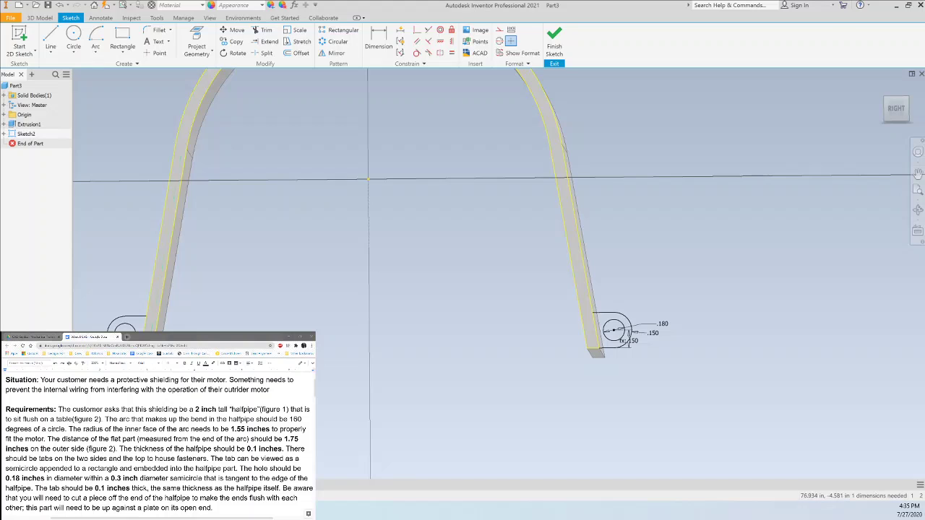
{"action": "right_click", "coordinate": [146, 318]}
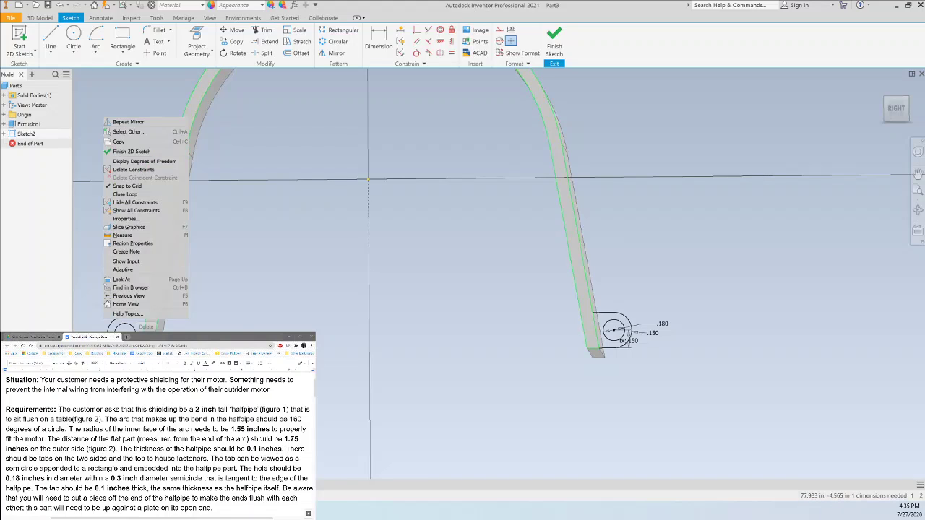
{"action": "key", "text": "Escape"}
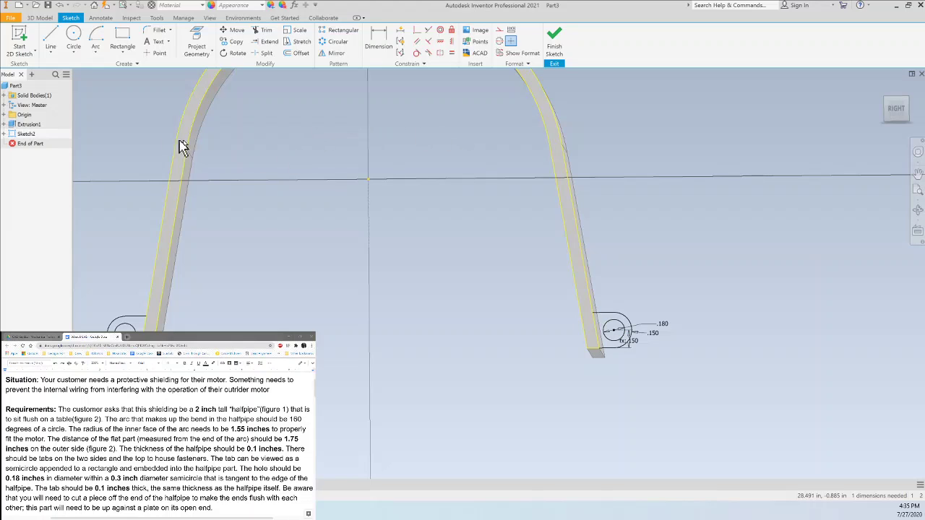
Draw lines along the left leg beside its tab and along the right leg's edge to its lower corner
{"action": "left_click", "coordinate": [50, 37]}
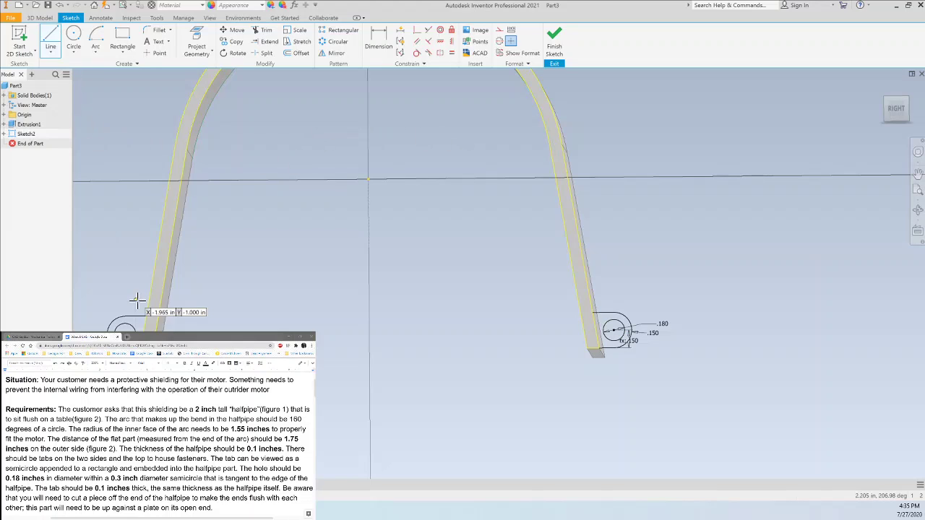
{"action": "left_click", "coordinate": [149, 326]}
{"action": "left_click", "coordinate": [174, 147]}
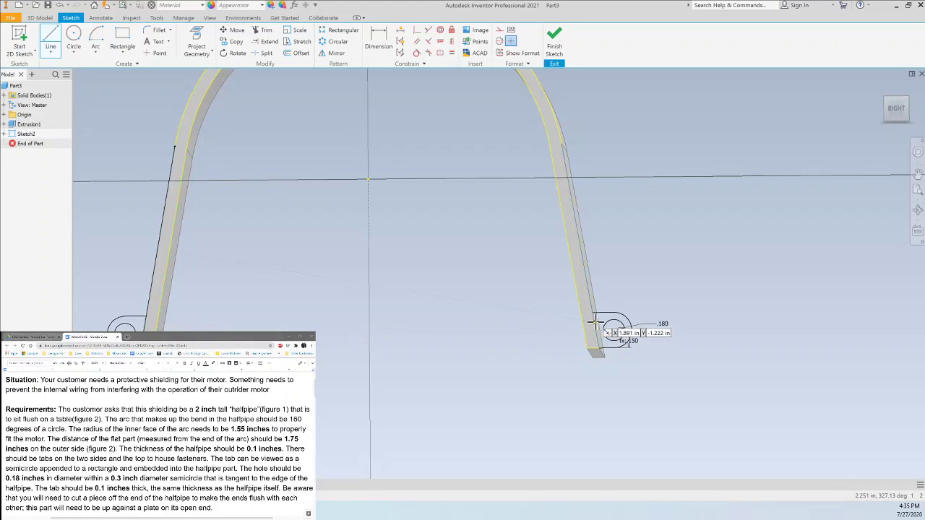
{"action": "left_click", "coordinate": [146, 315]}
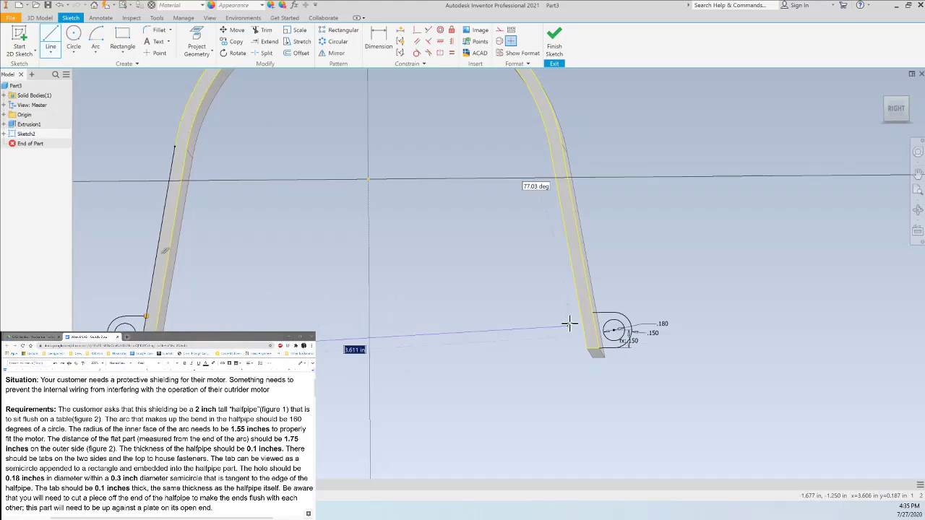
{"action": "left_click", "coordinate": [549, 146]}
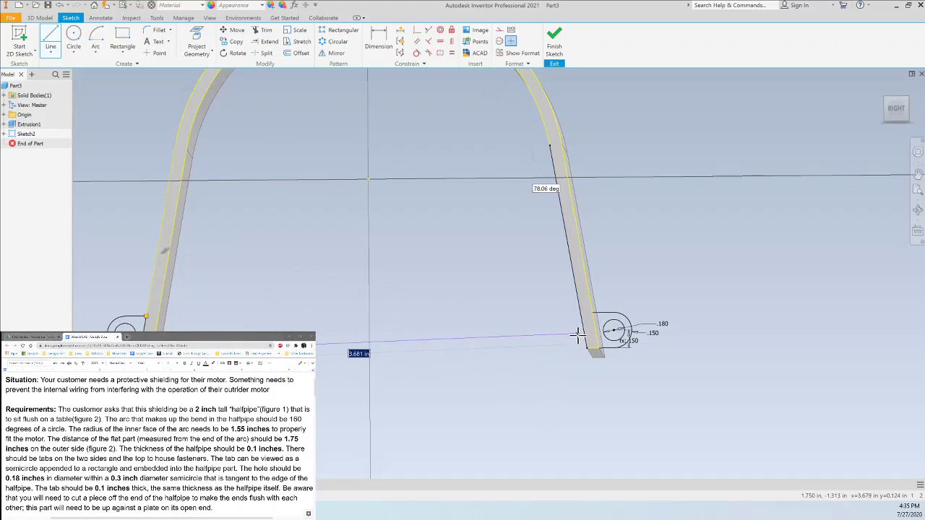
{"action": "key", "text": "Escape"}
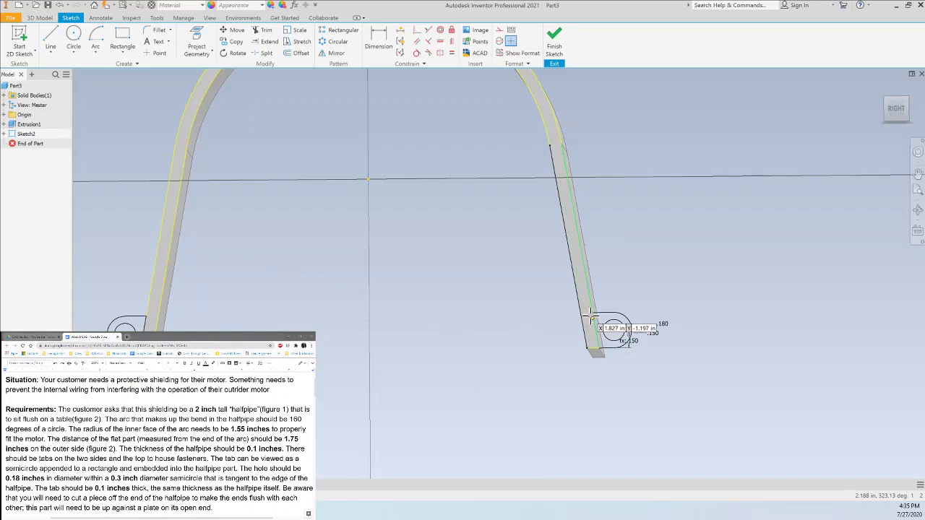
{"action": "left_click", "coordinate": [598, 347]}
{"action": "left_click", "coordinate": [599, 348]}
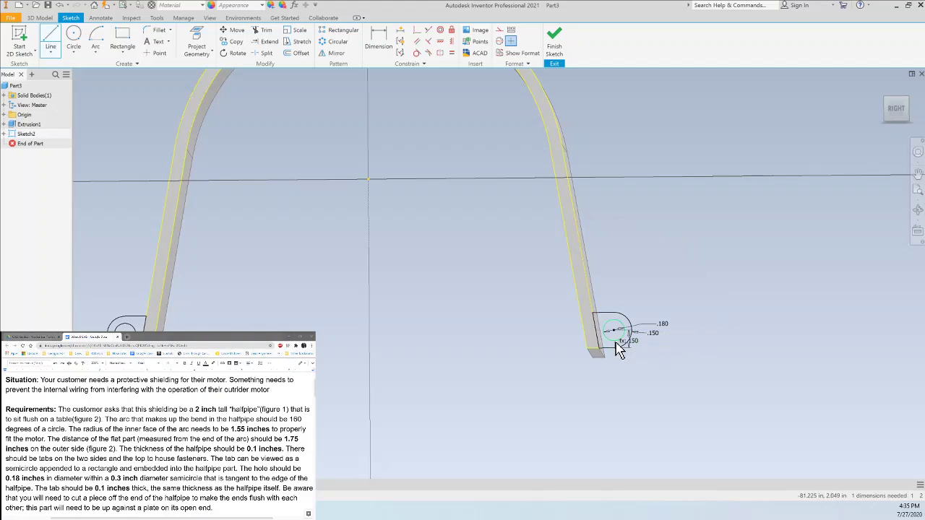
{"action": "key", "text": "Escape"}
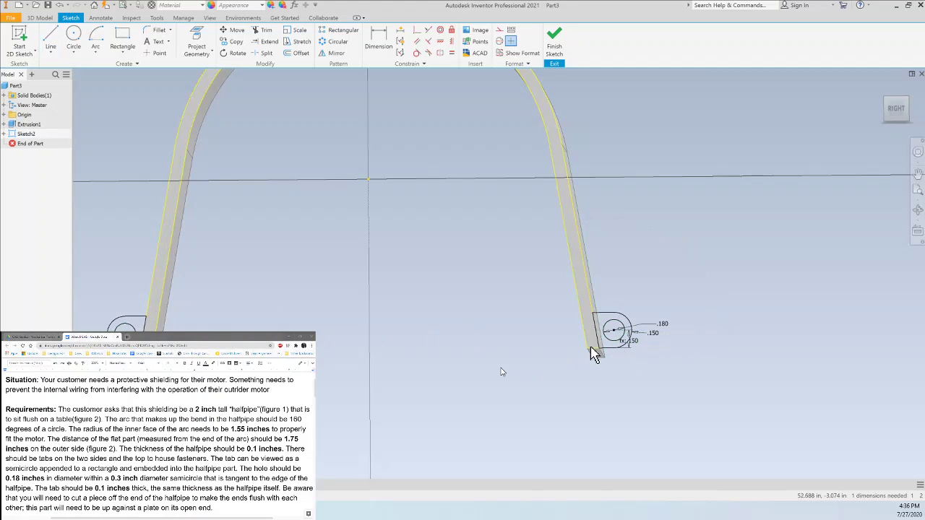
{"action": "scroll", "coordinate": [546, 282], "scroll_direction": "down", "scroll_amount": 3}
{"action": "scroll", "coordinate": [426, 237], "scroll_direction": "up", "scroll_amount": 2}
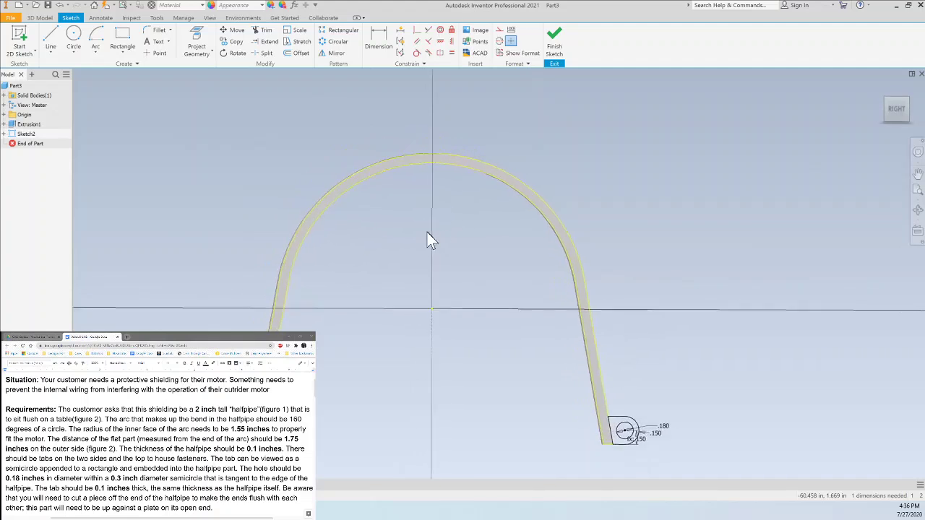
Place concentric .180 and .300 circles on the vertical axis above the arch's peak
{"action": "right_click", "coordinate": [82, 34]}
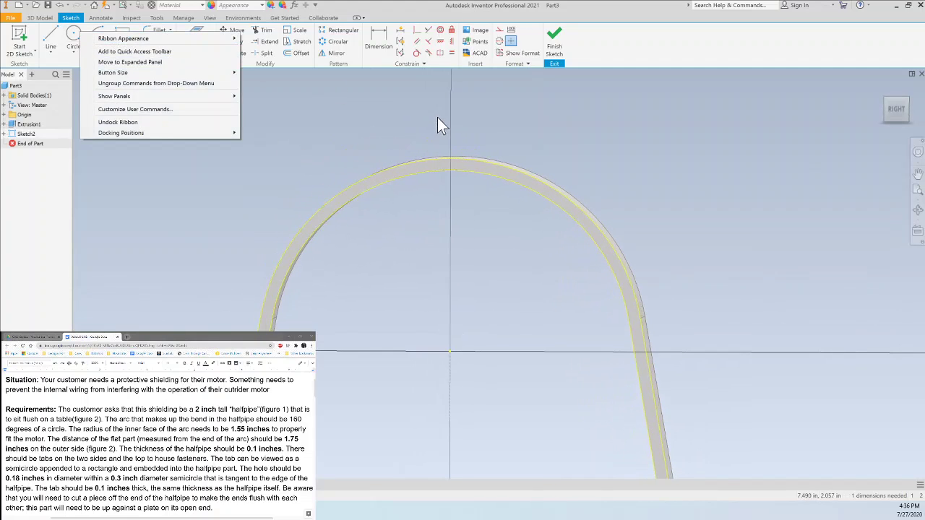
{"action": "left_click", "coordinate": [274, 120]}
{"action": "left_click", "coordinate": [73, 35]}
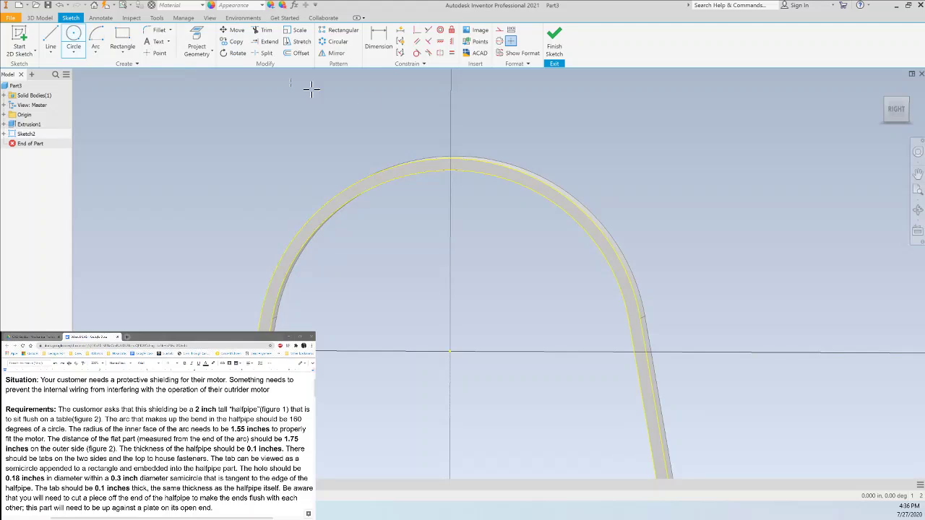
{"action": "left_click", "coordinate": [451, 120]}
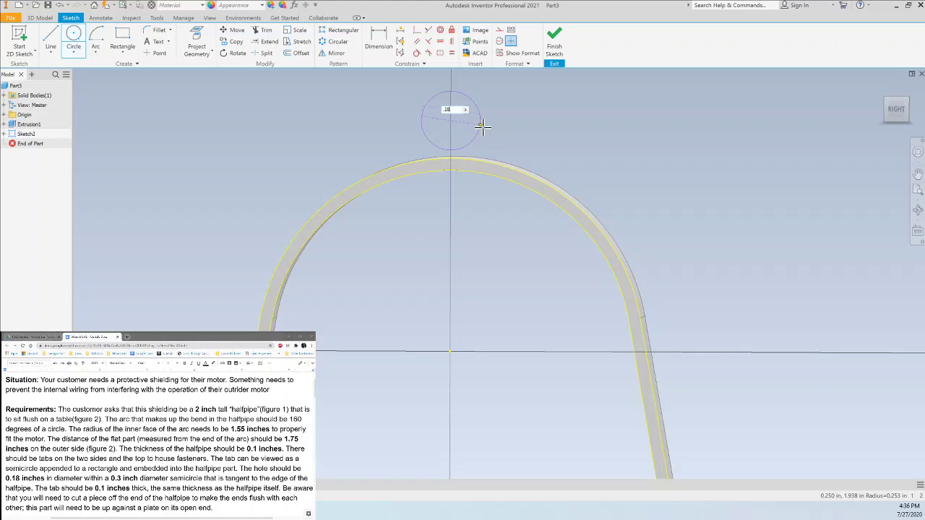
{"action": "key", "text": "Escape"}
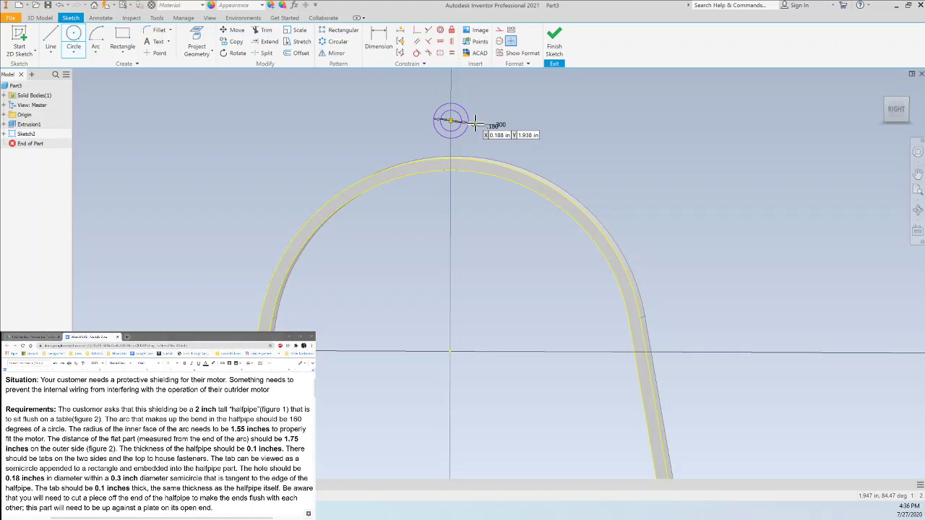
{"action": "key", "text": "Escape"}
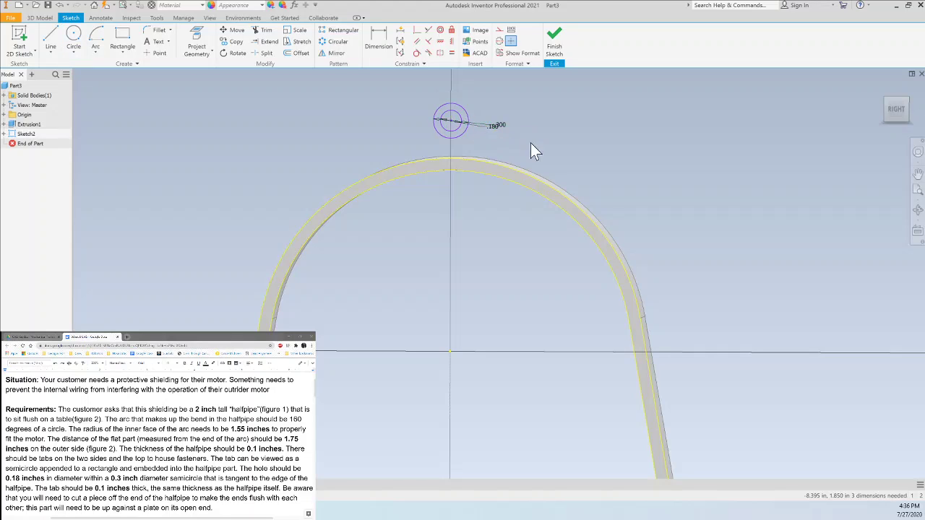
{"action": "scroll", "coordinate": [467, 228], "scroll_direction": "down", "scroll_amount": 2}
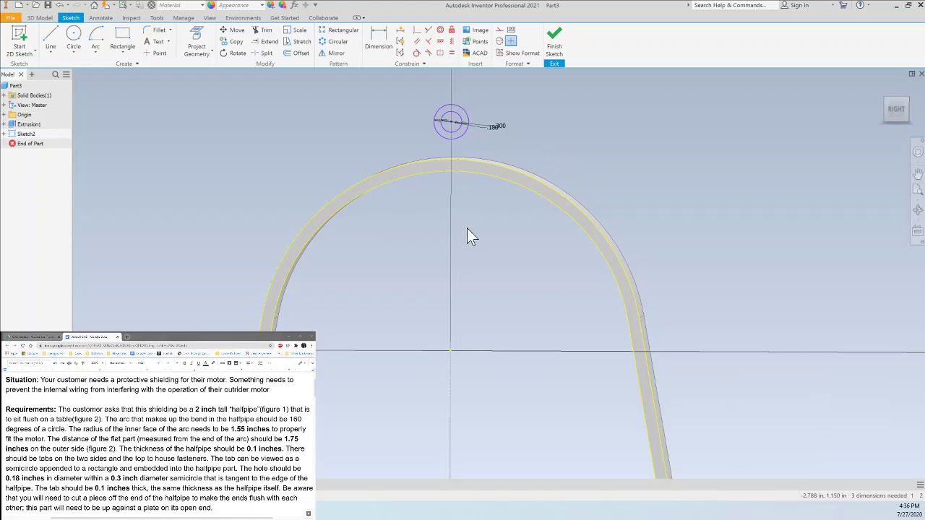
{"action": "scroll", "coordinate": [467, 231], "scroll_direction": "down", "scroll_amount": 1}
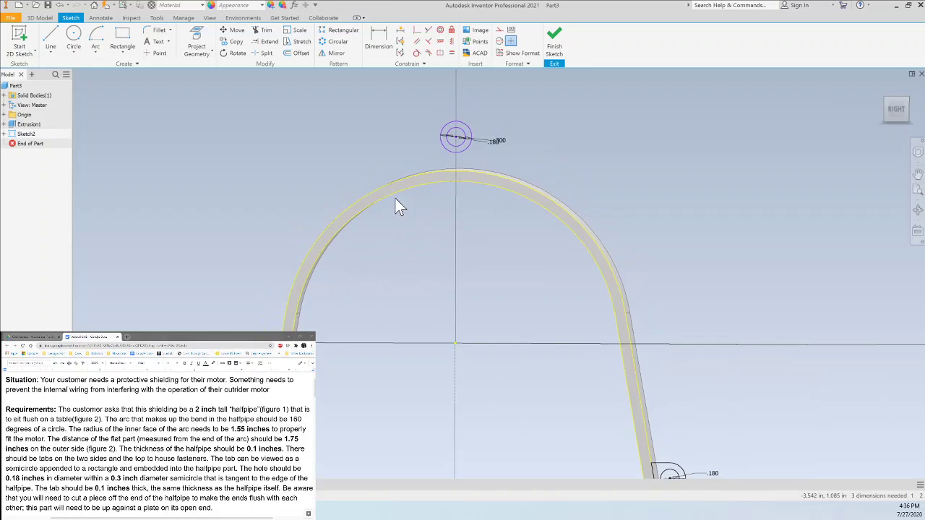
Make the top tab's outer circle tangent to the arch
{"action": "left_click", "coordinate": [416, 53]}
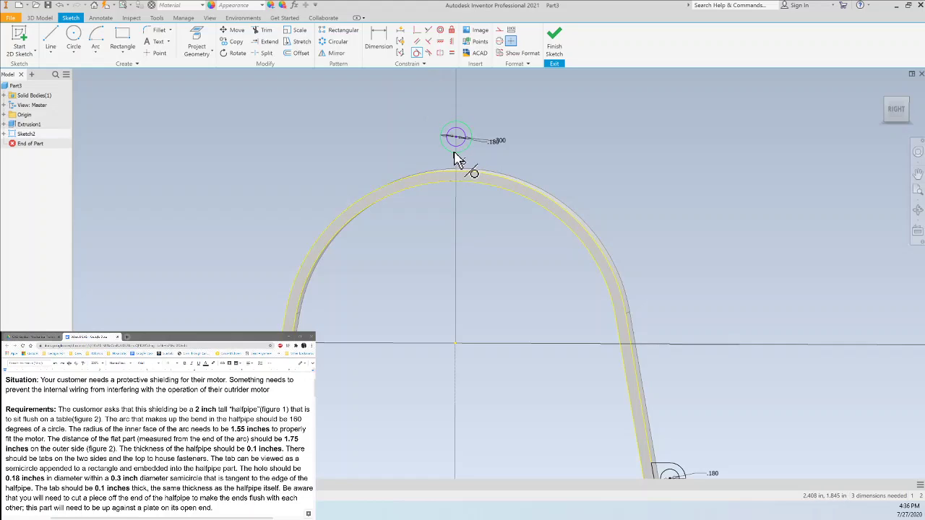
{"action": "left_click", "coordinate": [468, 174]}
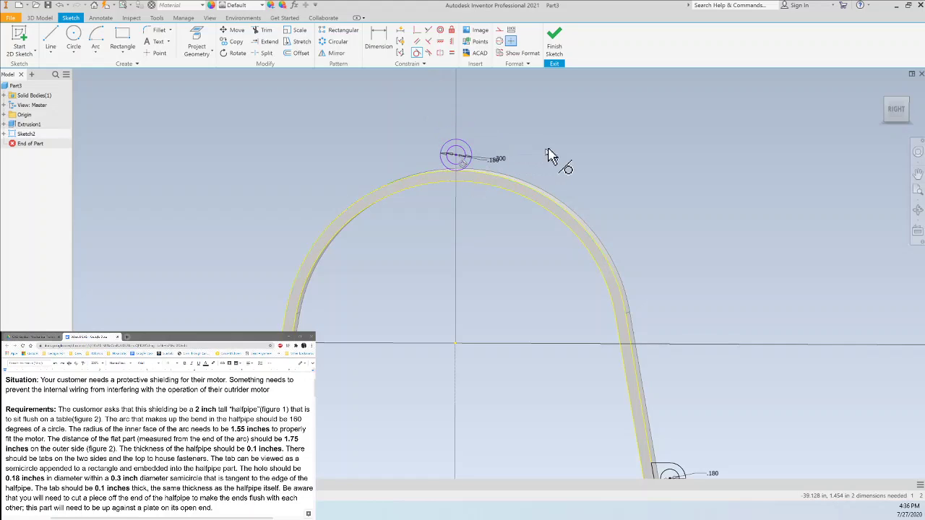
{"action": "key", "text": "Escape"}
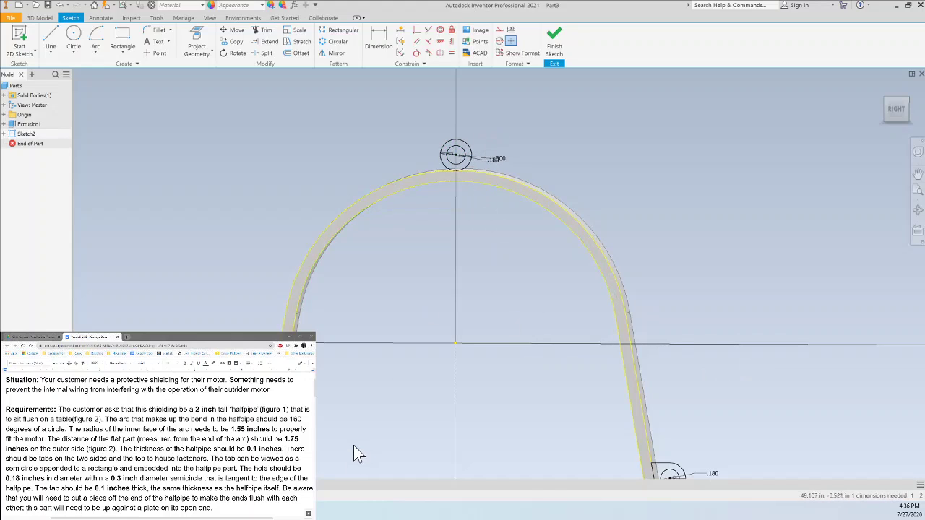
{"action": "scroll", "coordinate": [354, 445], "scroll_direction": "up", "scroll_amount": 2}
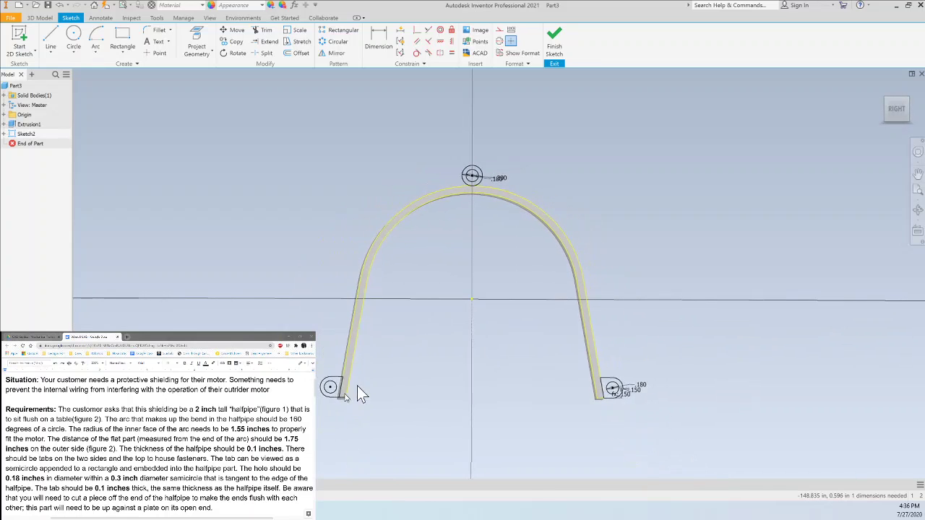
{"action": "scroll", "coordinate": [513, 205], "scroll_direction": "down", "scroll_amount": 3}
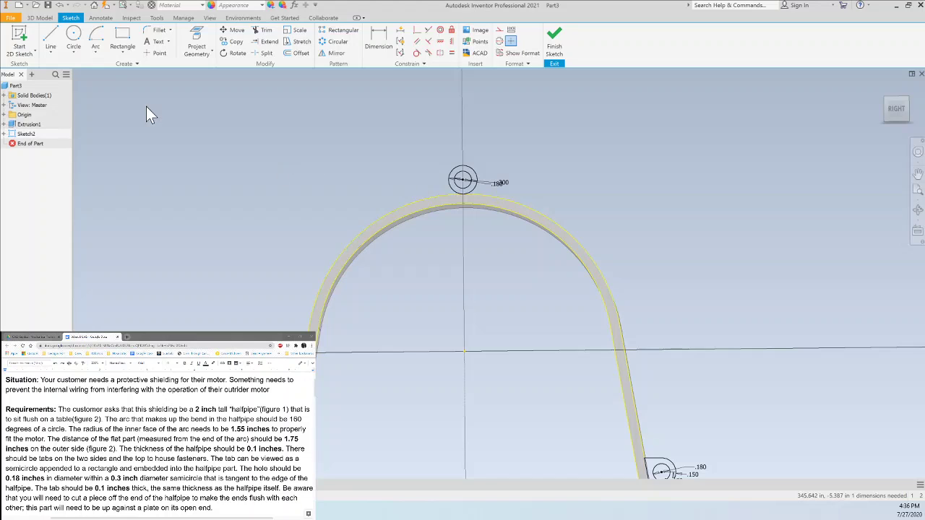
Draw vertical lines from the outer circle's left and right edges down to the arc
{"action": "left_click", "coordinate": [51, 40]}
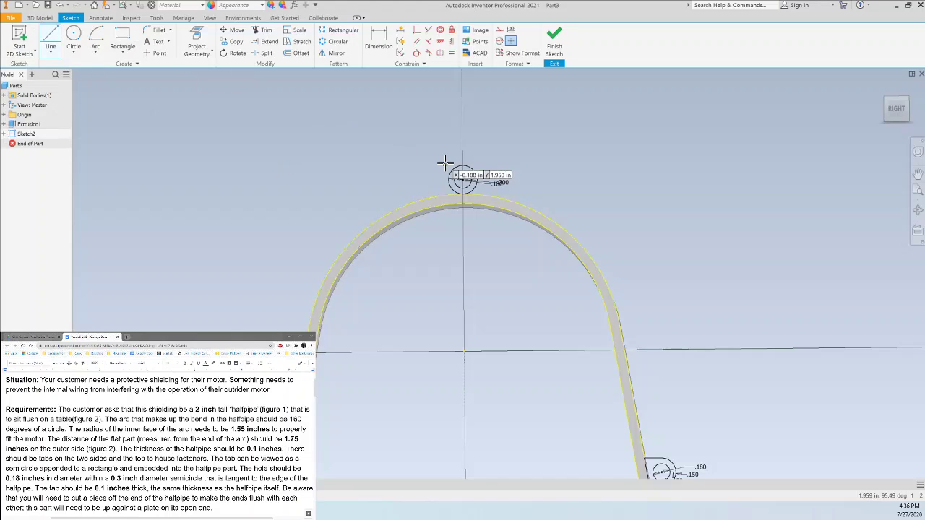
{"action": "scroll", "coordinate": [445, 162], "scroll_direction": "down", "scroll_amount": 4}
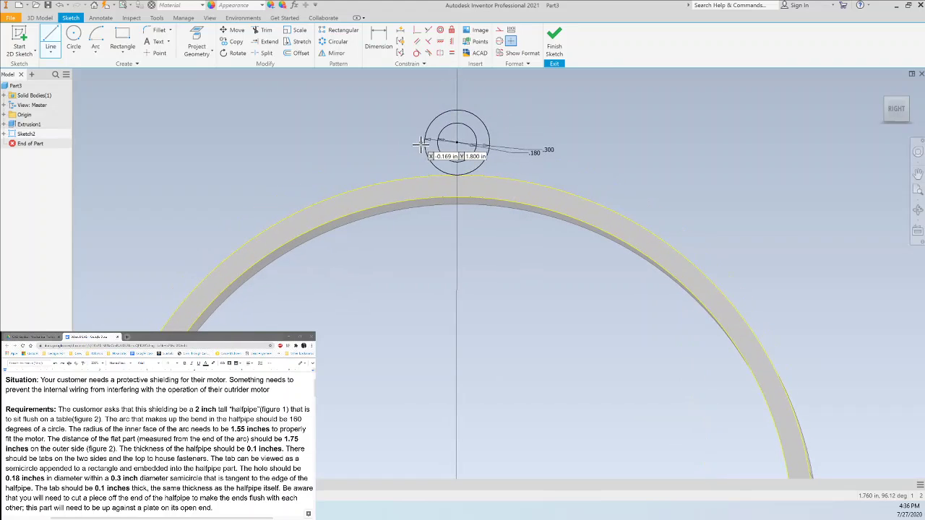
{"action": "left_click", "coordinate": [425, 142]}
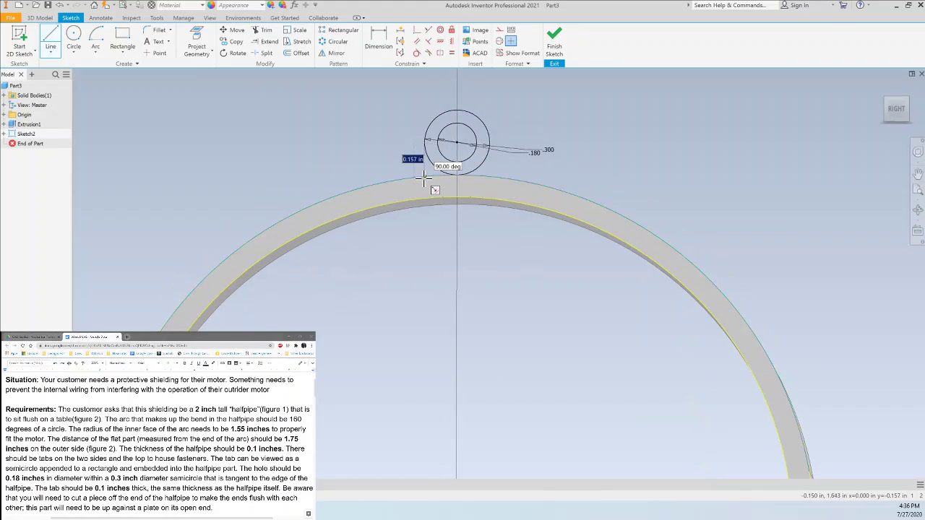
{"action": "left_click", "coordinate": [425, 178]}
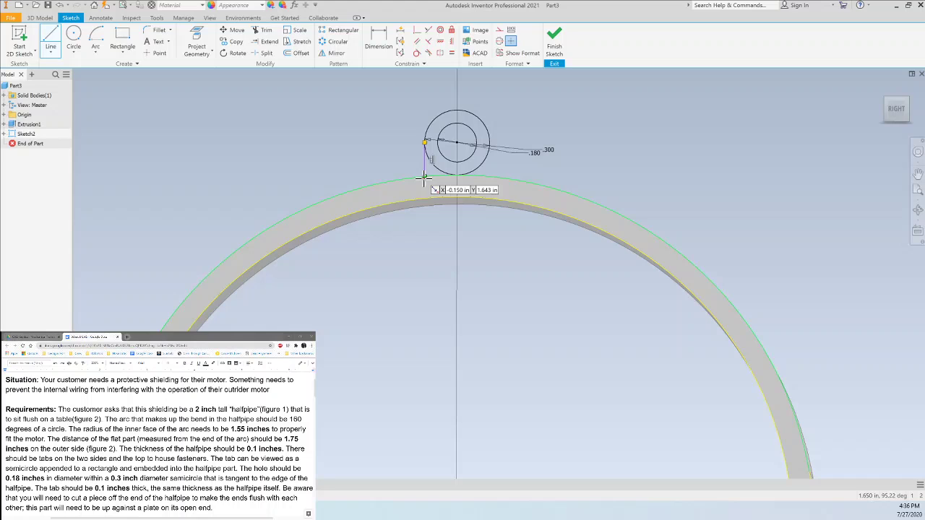
{"action": "left_click", "coordinate": [490, 143]}
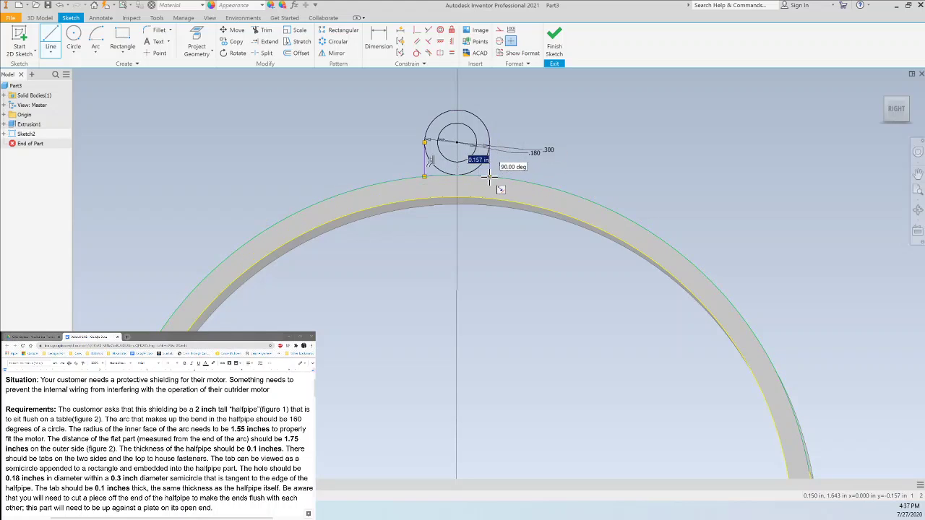
{"action": "left_click", "coordinate": [491, 177]}
{"action": "key", "text": "Escape"}
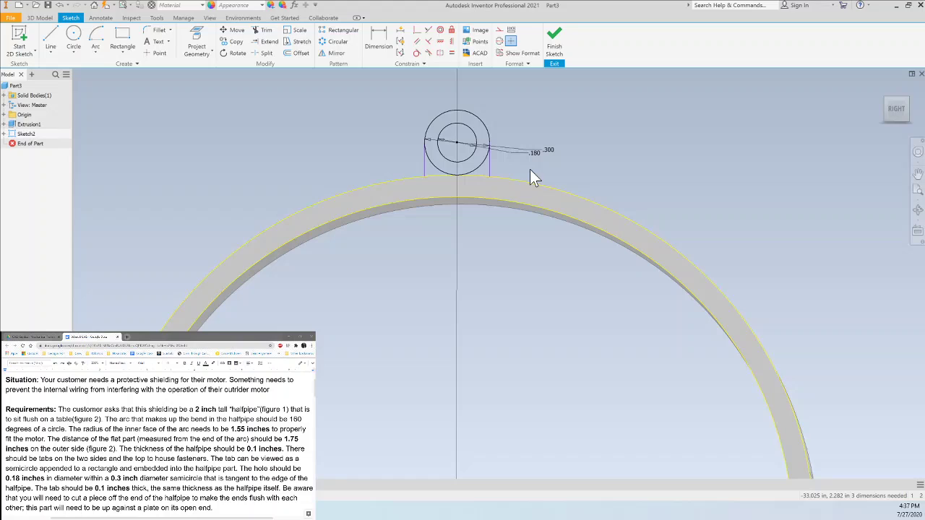
Make both vertical side lines tangent to the outer circle
{"action": "left_click", "coordinate": [416, 53]}
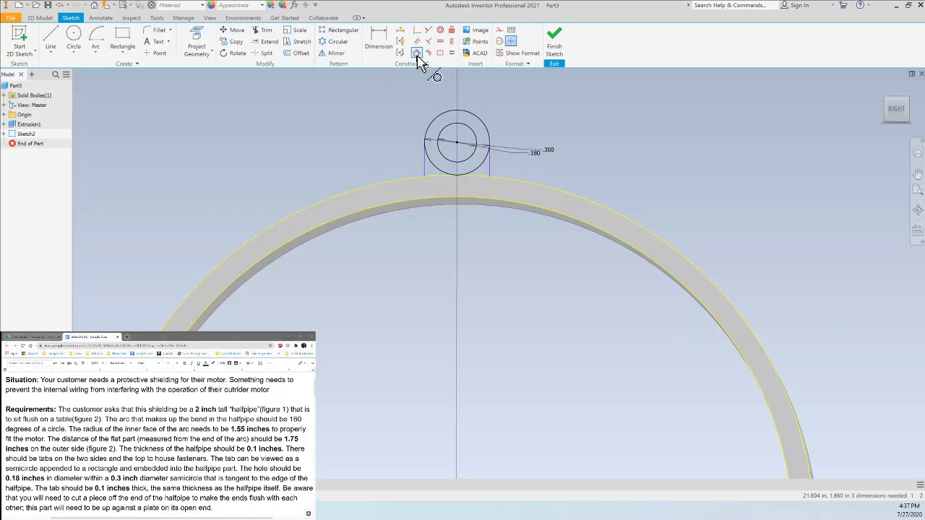
{"action": "left_click", "coordinate": [426, 174]}
{"action": "left_click", "coordinate": [435, 167]}
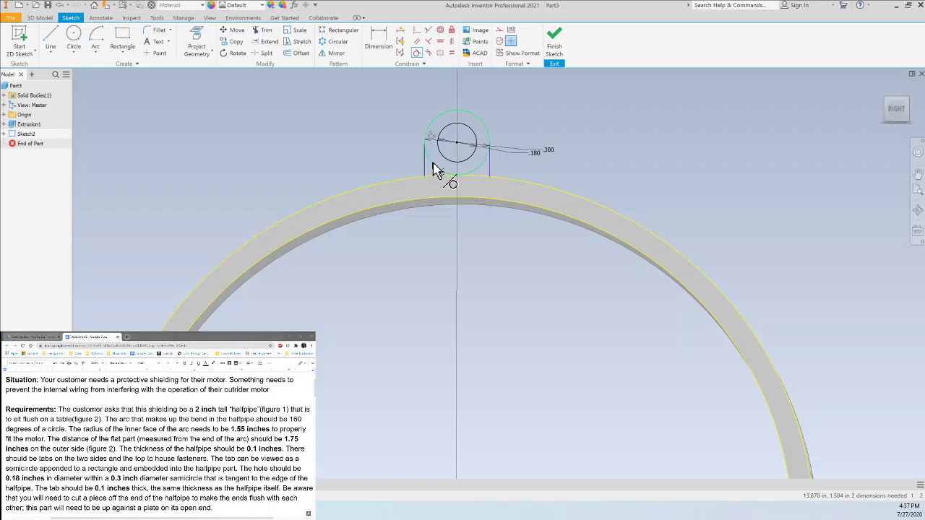
{"action": "left_click", "coordinate": [491, 172]}
{"action": "left_click", "coordinate": [487, 165]}
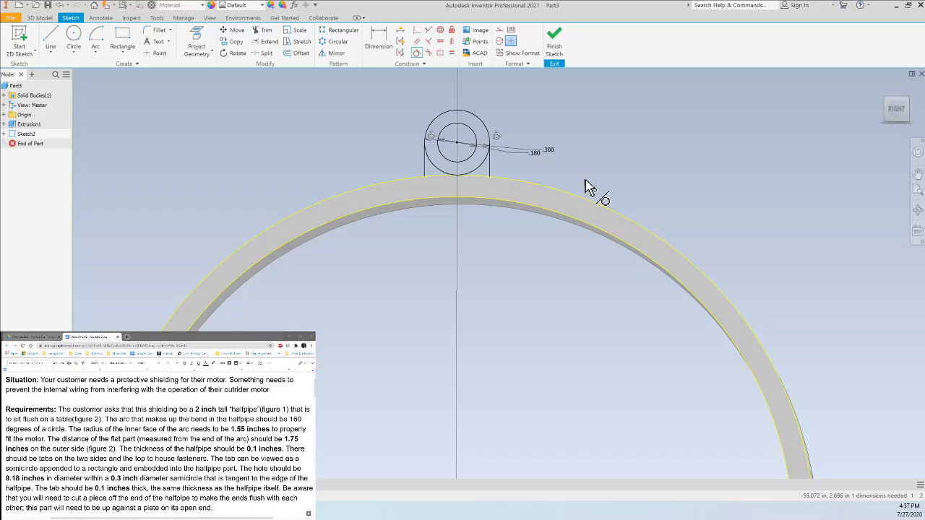
{"action": "key", "text": "Escape"}
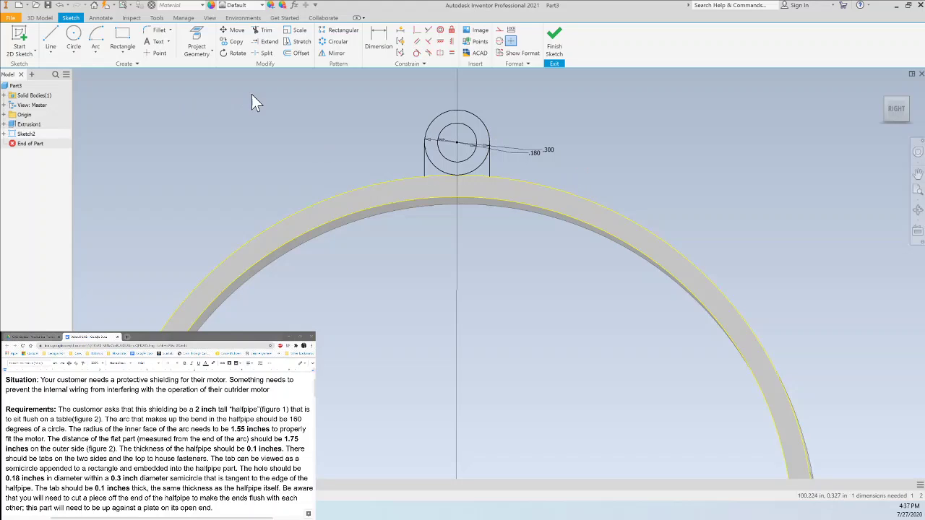
Trim away the circle's lower arc between the side lines and fit the whole sketch in view
{"action": "left_click", "coordinate": [263, 30]}
{"action": "left_click", "coordinate": [480, 169]}
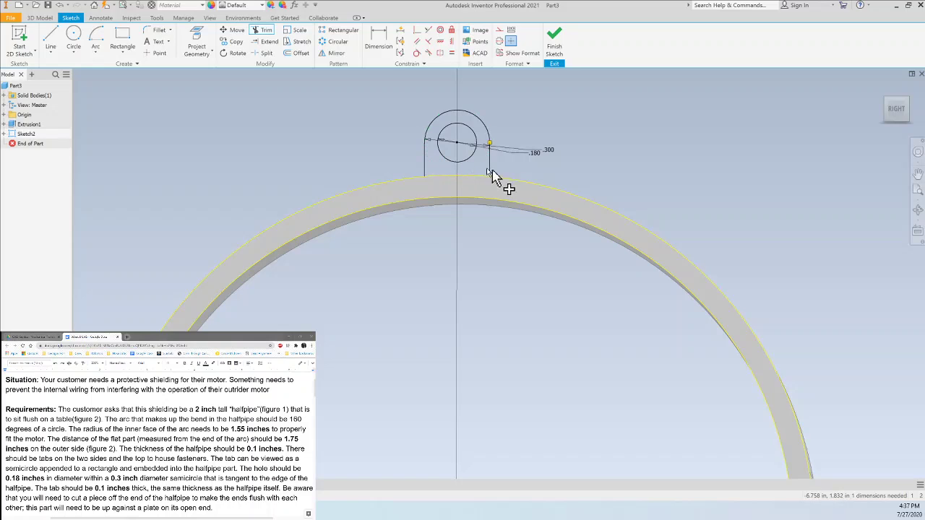
{"action": "key", "text": "Escape"}
{"action": "key", "text": "Home"}
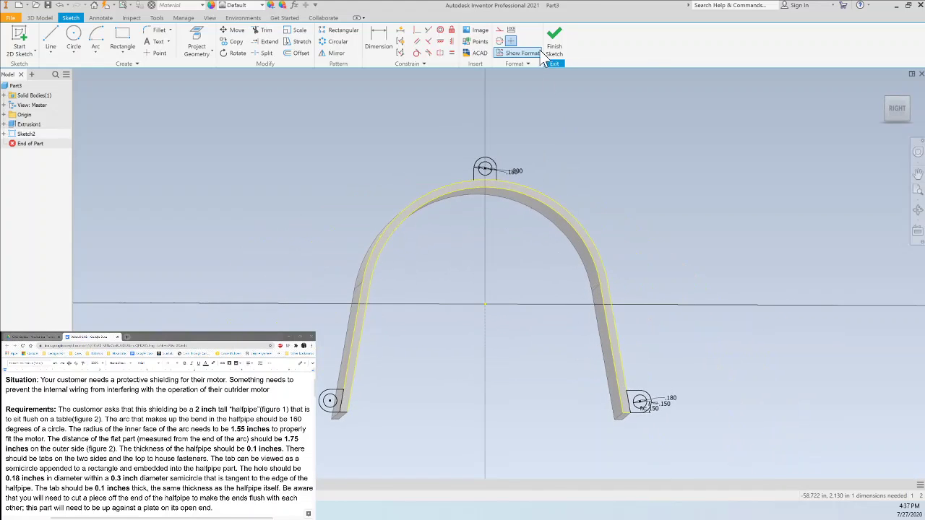
Finish the sketch and extrude the three tab profiles 0.1 inch in the flipped direction
{"action": "left_click", "coordinate": [554, 45]}
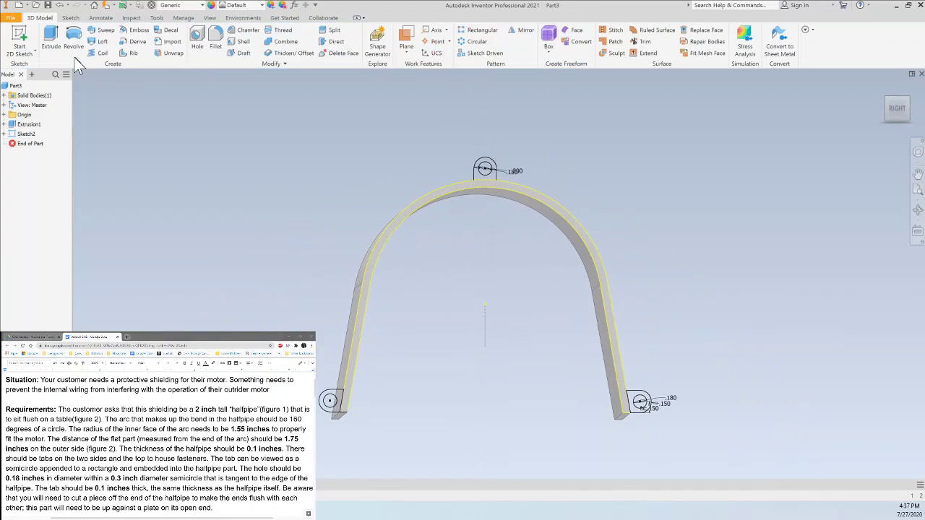
{"action": "left_click", "coordinate": [50, 38]}
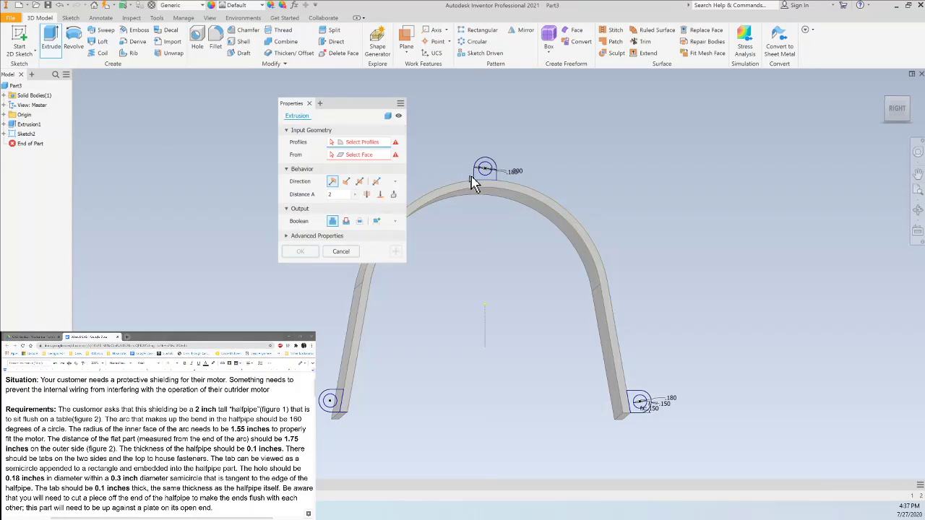
{"action": "scroll", "coordinate": [480, 180], "scroll_direction": "up", "scroll_amount": 2}
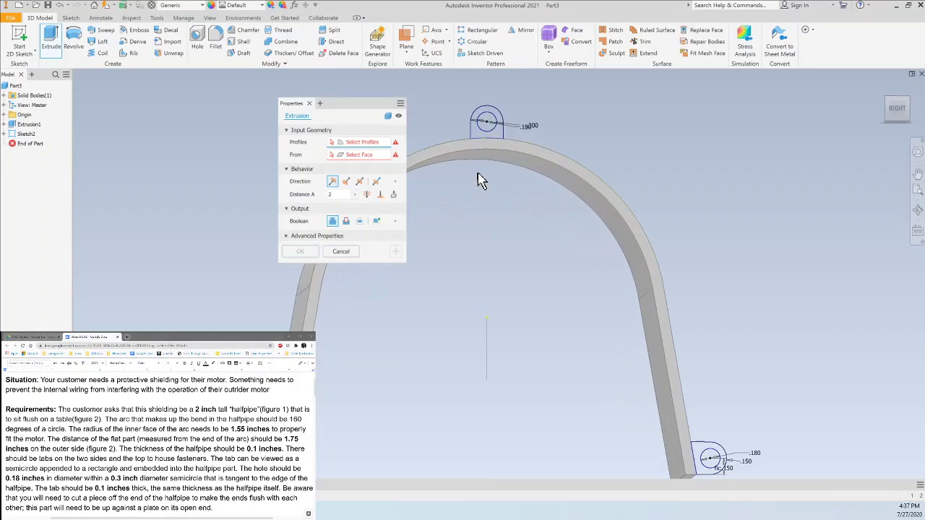
{"action": "left_click", "coordinate": [483, 137]}
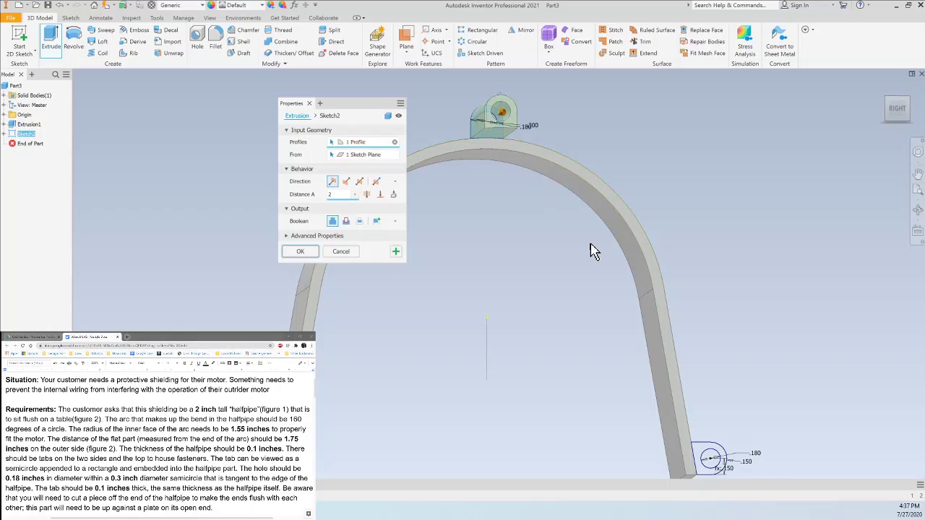
{"action": "left_click", "coordinate": [701, 452]}
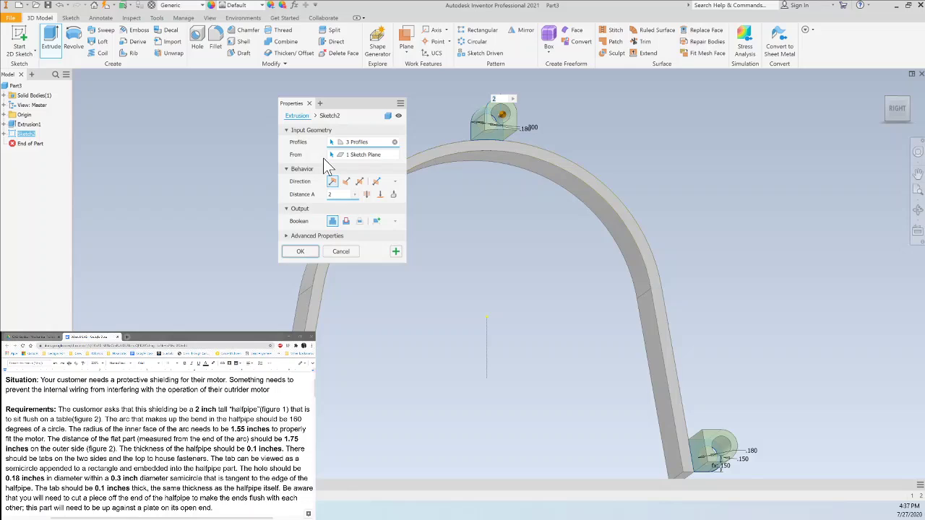
{"action": "left_click", "coordinate": [345, 181]}
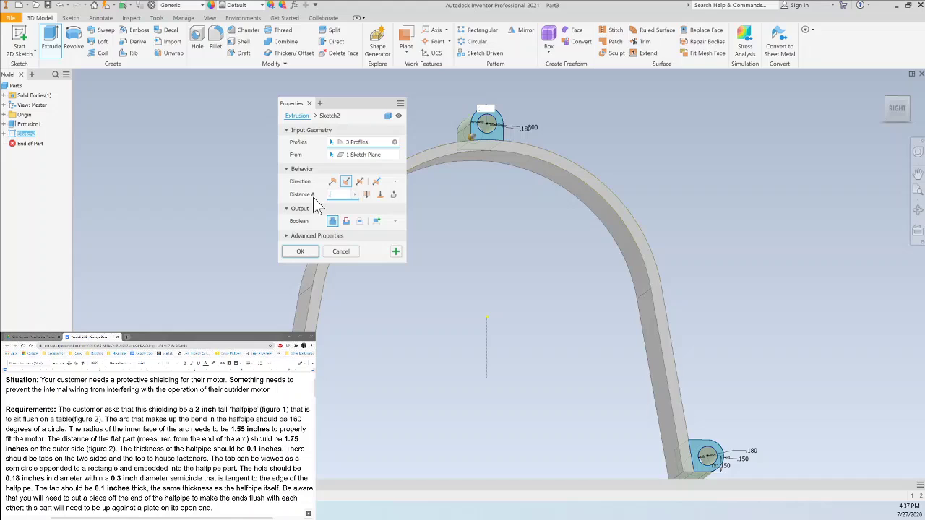
{"action": "type", "text": ".1"}
{"action": "key", "text": "Return"}
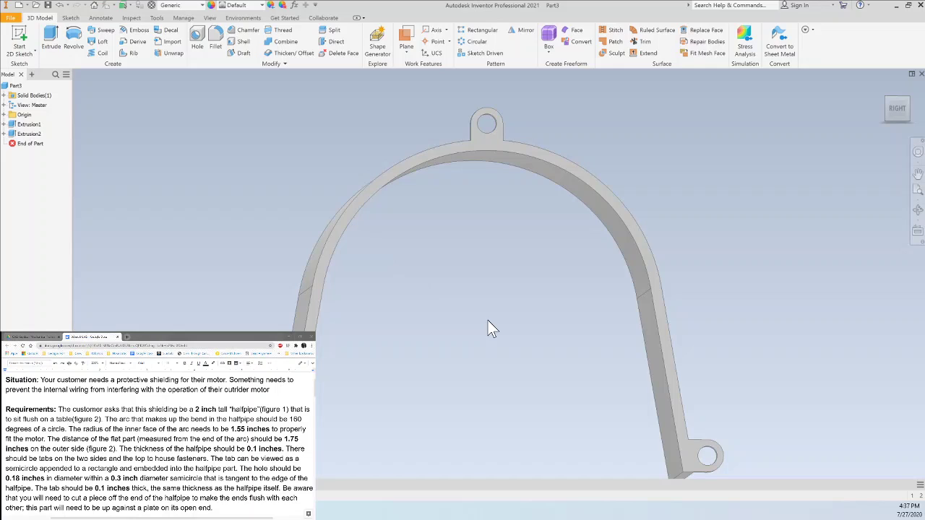
{"action": "left_click_drag", "start_coordinate": [314, 390], "coordinate": [309, 417]}
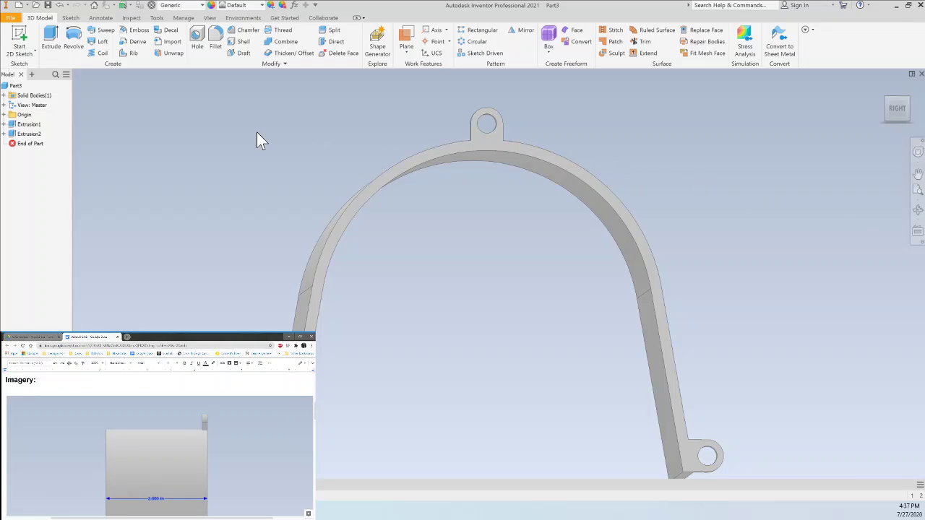
Fillet the two top-tab edges and two side-tab edges where they meet the pipe at 0.125 inch
{"action": "left_click", "coordinate": [104, 86]}
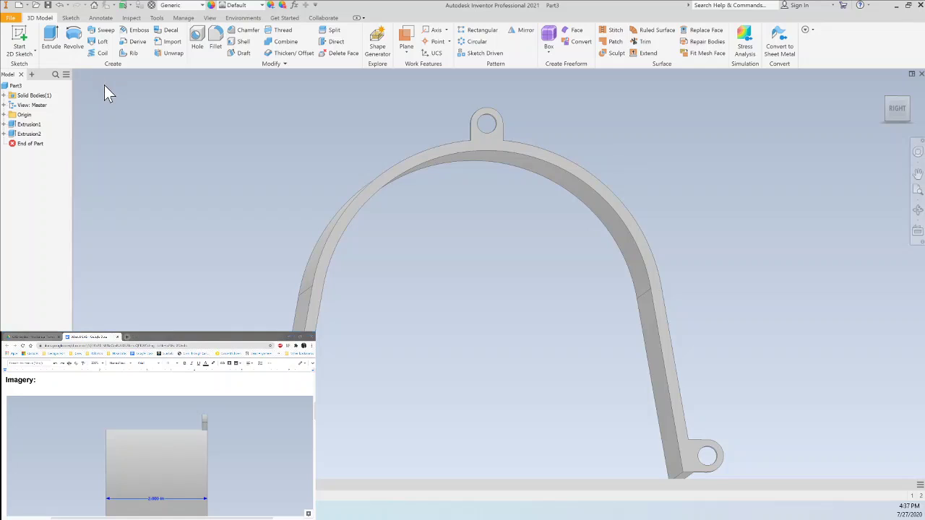
{"action": "left_click", "coordinate": [215, 47]}
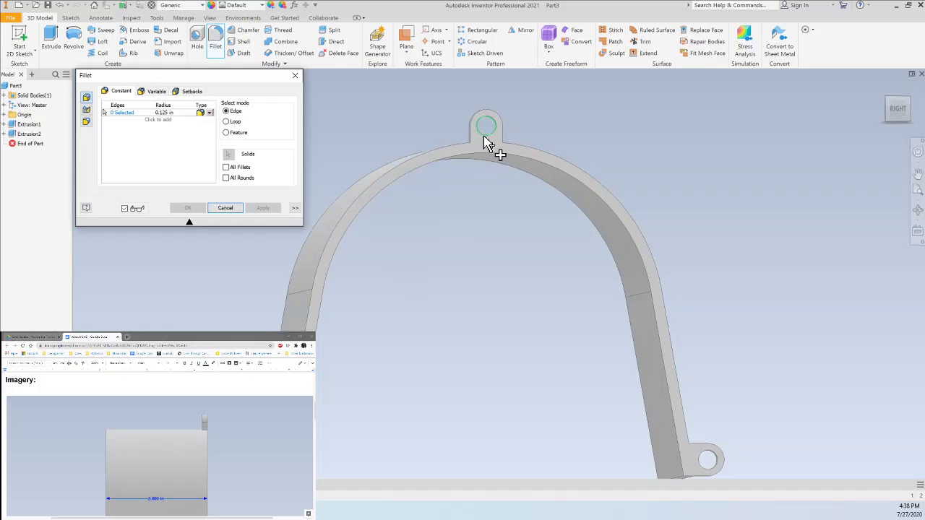
{"action": "middle_click_drag", "start_coordinate": [488, 142], "coordinate": [516, 454], "text": "shift"}
{"action": "left_click", "coordinate": [489, 173]}
{"action": "left_click", "coordinate": [338, 264]}
{"action": "left_click", "coordinate": [577, 353]}
{"action": "scroll", "coordinate": [578, 365], "scroll_direction": "down", "scroll_amount": 5}
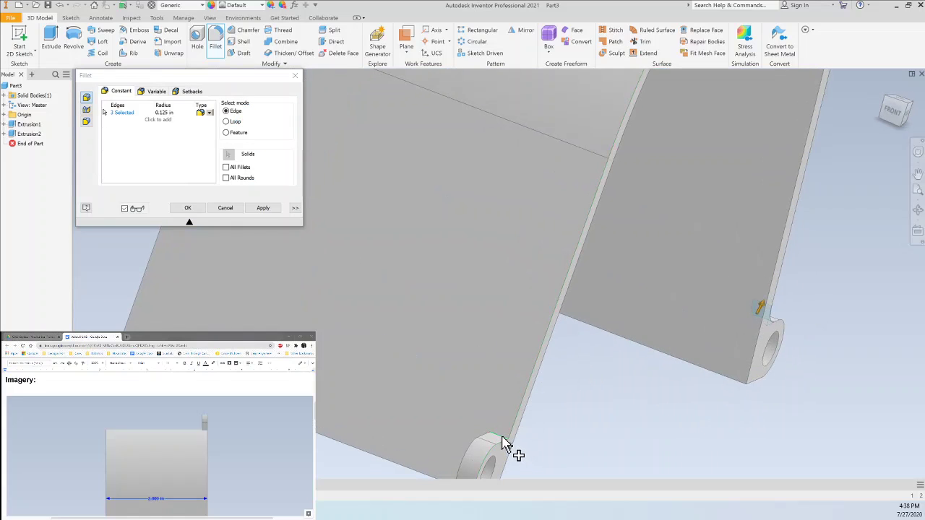
{"action": "left_click", "coordinate": [506, 443]}
{"action": "scroll", "coordinate": [518, 444], "scroll_direction": "down", "scroll_amount": 4}
{"action": "middle_click_drag", "start_coordinate": [541, 421], "coordinate": [558, 351], "text": "shift"}
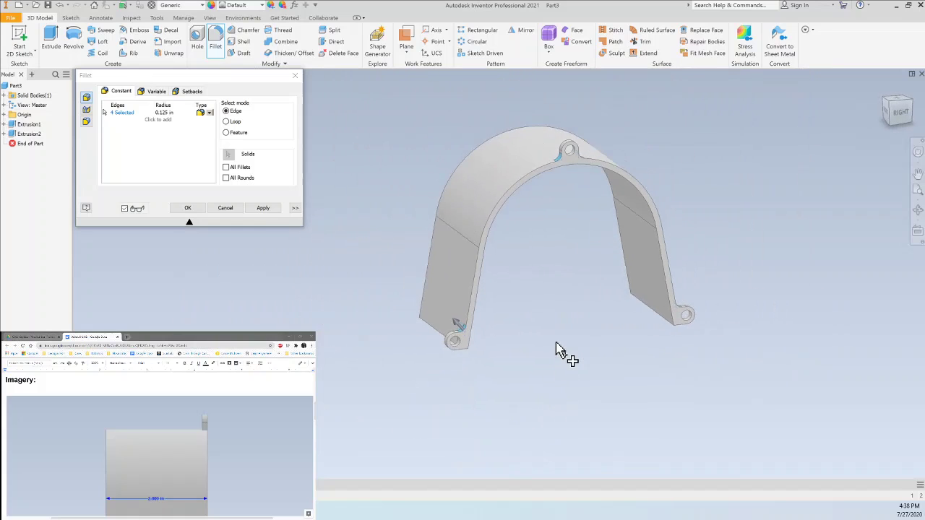
{"action": "left_click", "coordinate": [263, 208]}
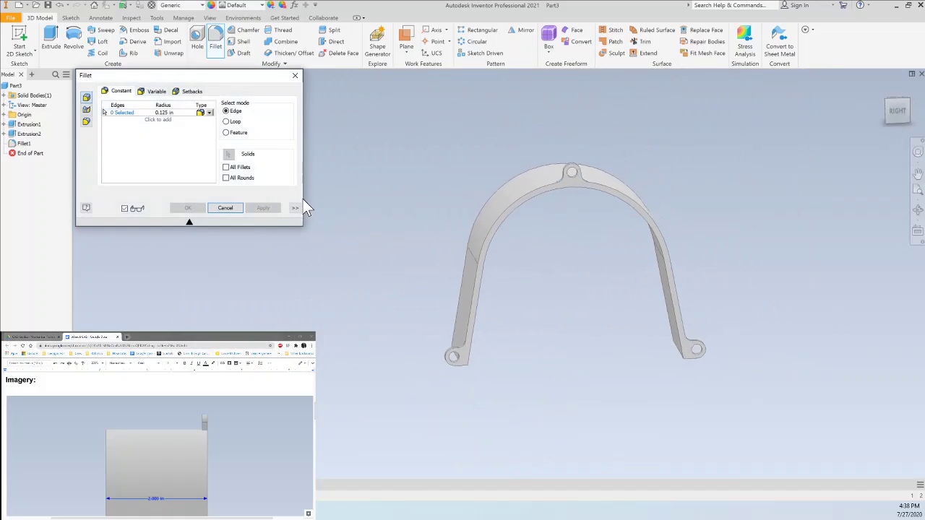
{"action": "left_click", "coordinate": [222, 208]}
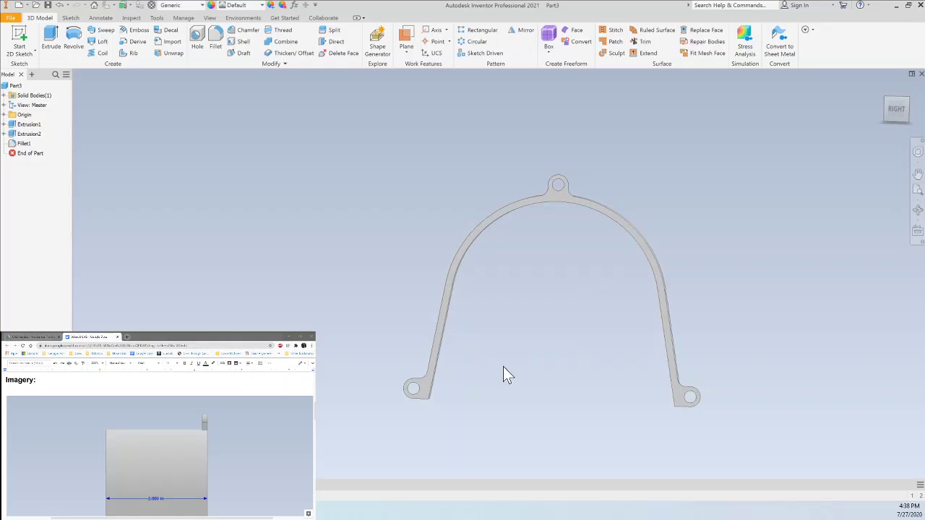
{"action": "middle_click_drag", "start_coordinate": [560, 228], "coordinate": [564, 247], "text": "shift"}
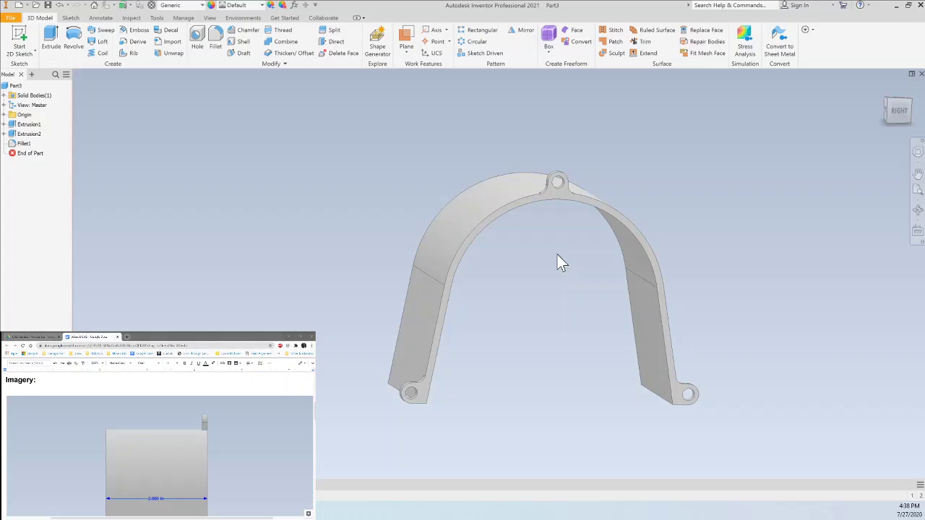
{"action": "middle_click_drag", "start_coordinate": [558, 255], "coordinate": [561, 276], "text": "shift"}
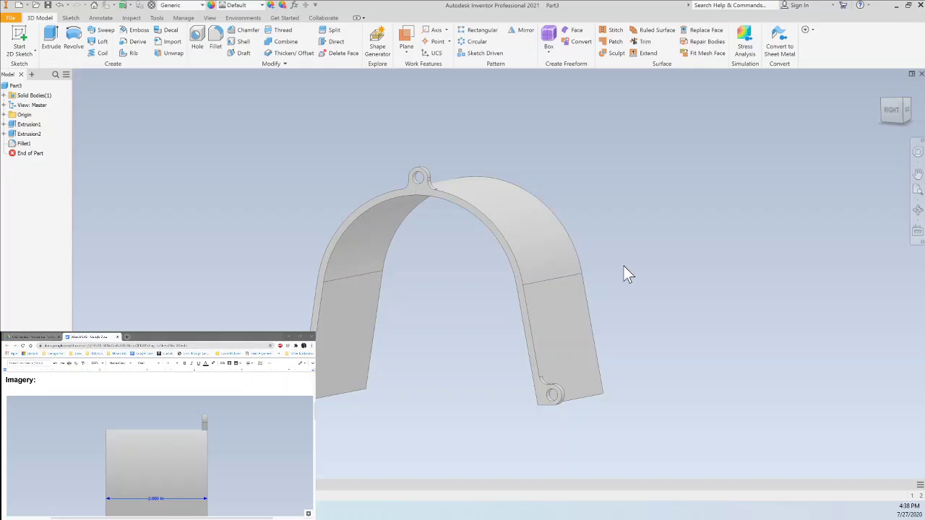
{"action": "middle_click_drag", "start_coordinate": [624, 266], "coordinate": [626, 262], "text": "shift"}
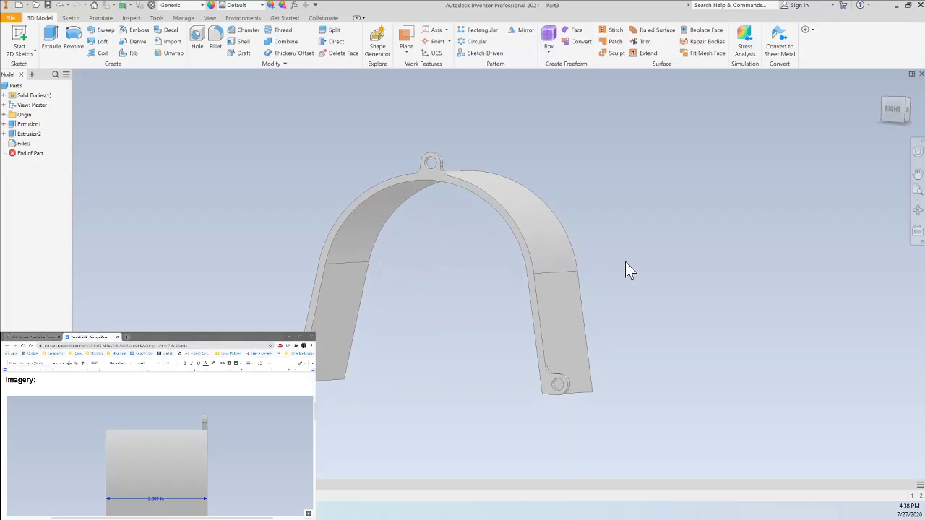